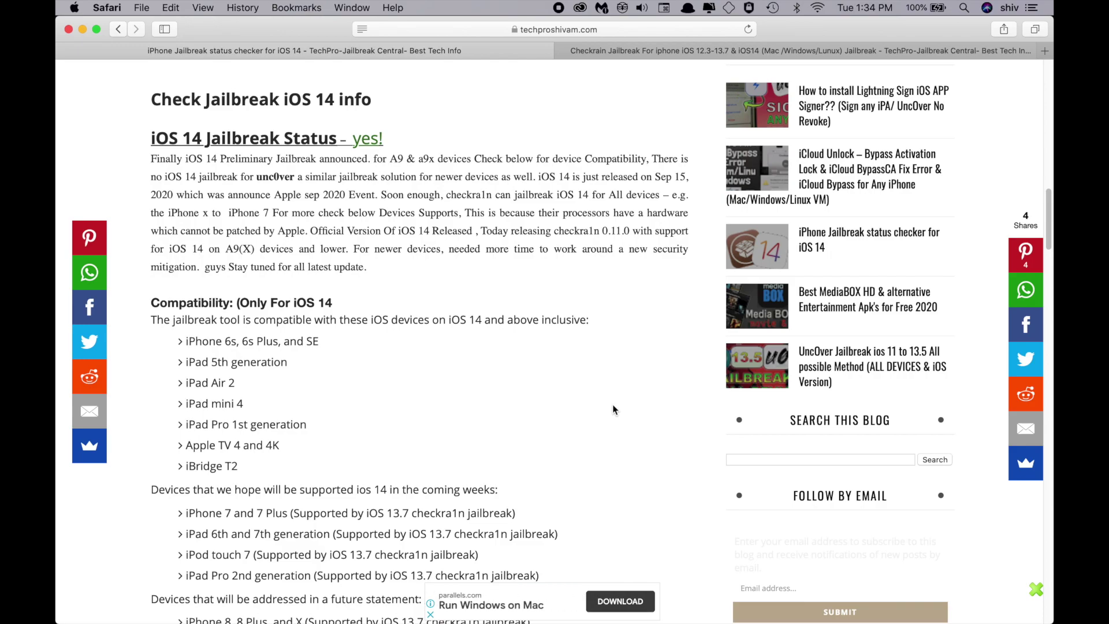
Scroll the iOS 14 jailbreak status page to the compatibility list naming iPhone 6s, 6s Plus and SE
scroll(453, 355, "down", 2)
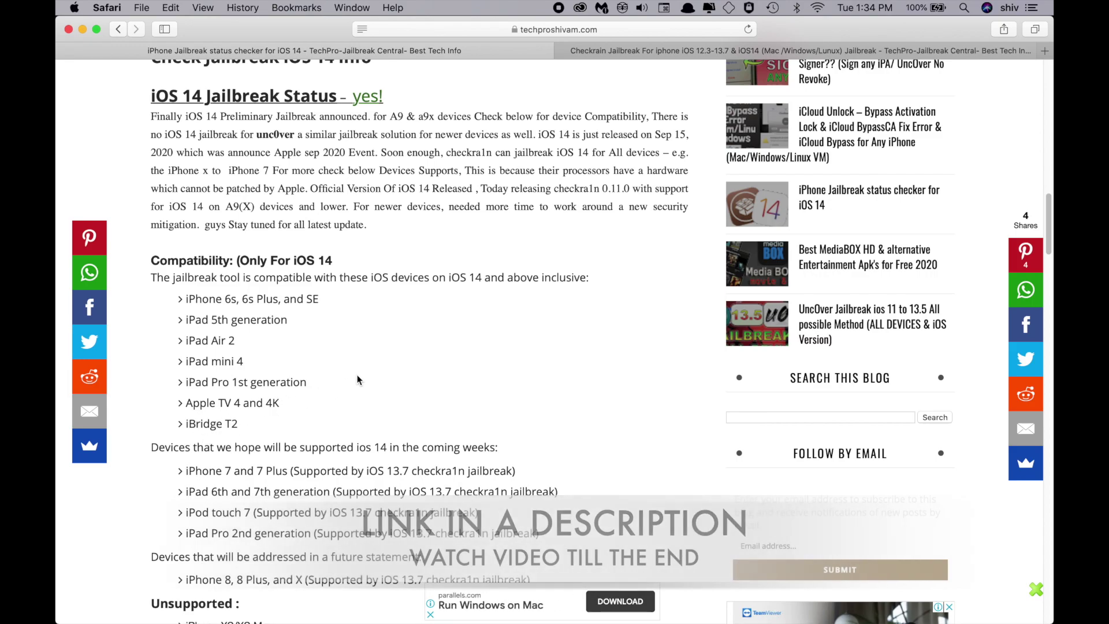
scroll(357, 380, "down", 2)
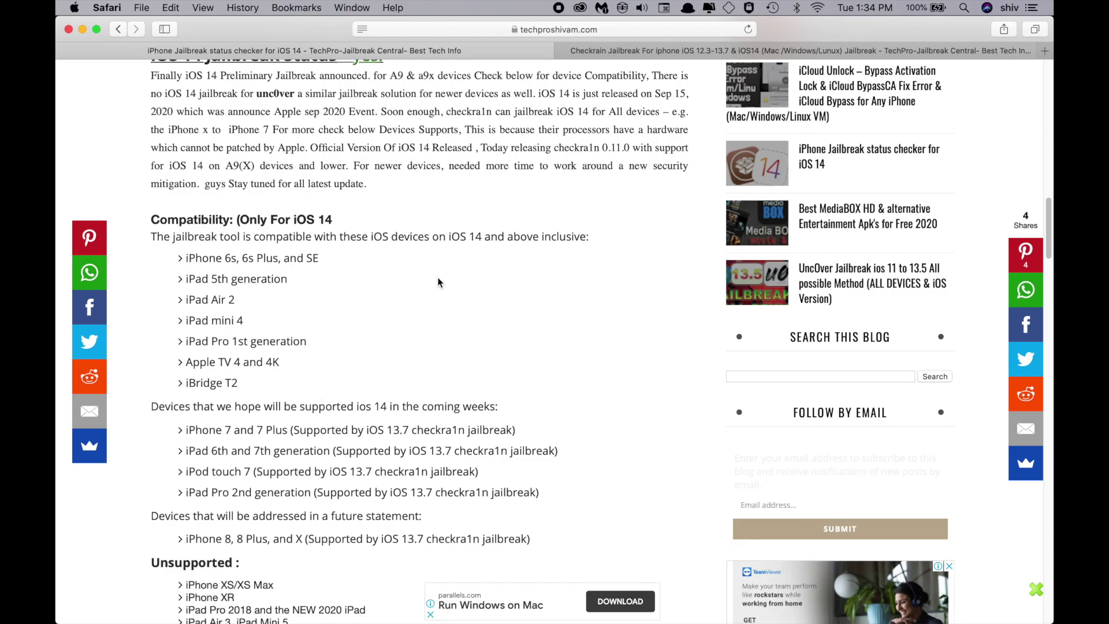
scroll(438, 283, "up", 7)
scroll(578, 324, "down", 4)
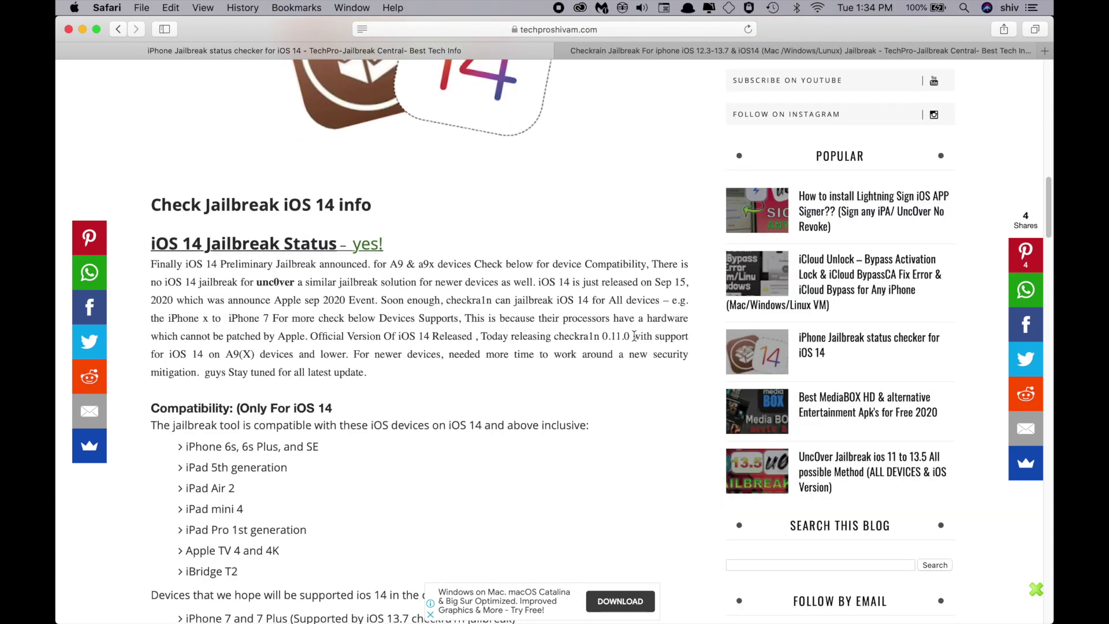
scroll(364, 312, "down", 10)
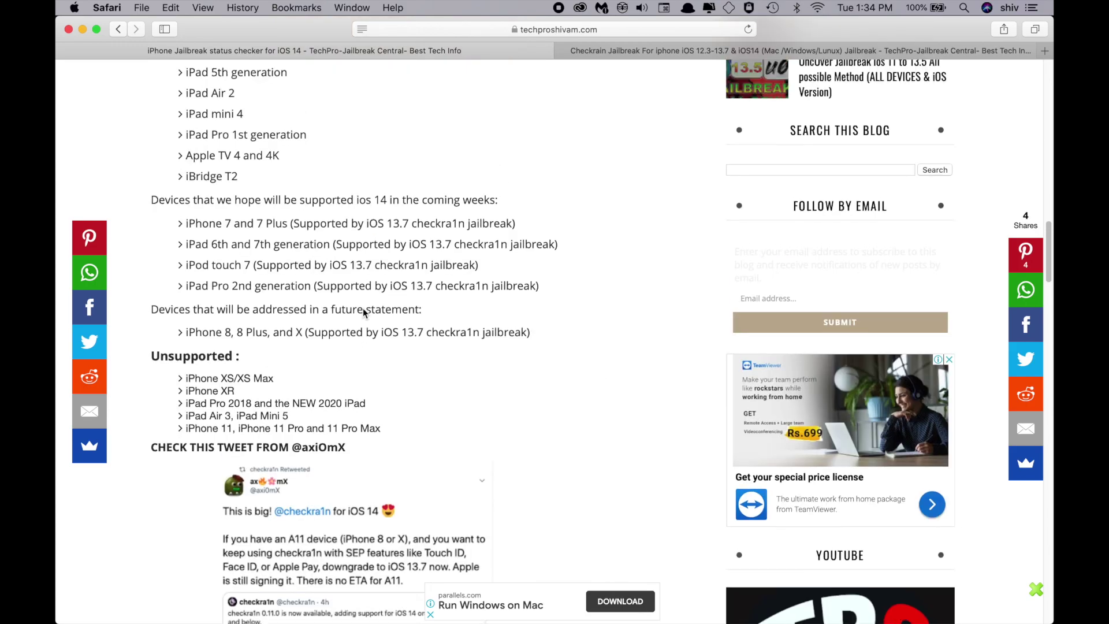
scroll(364, 312, "up", 3)
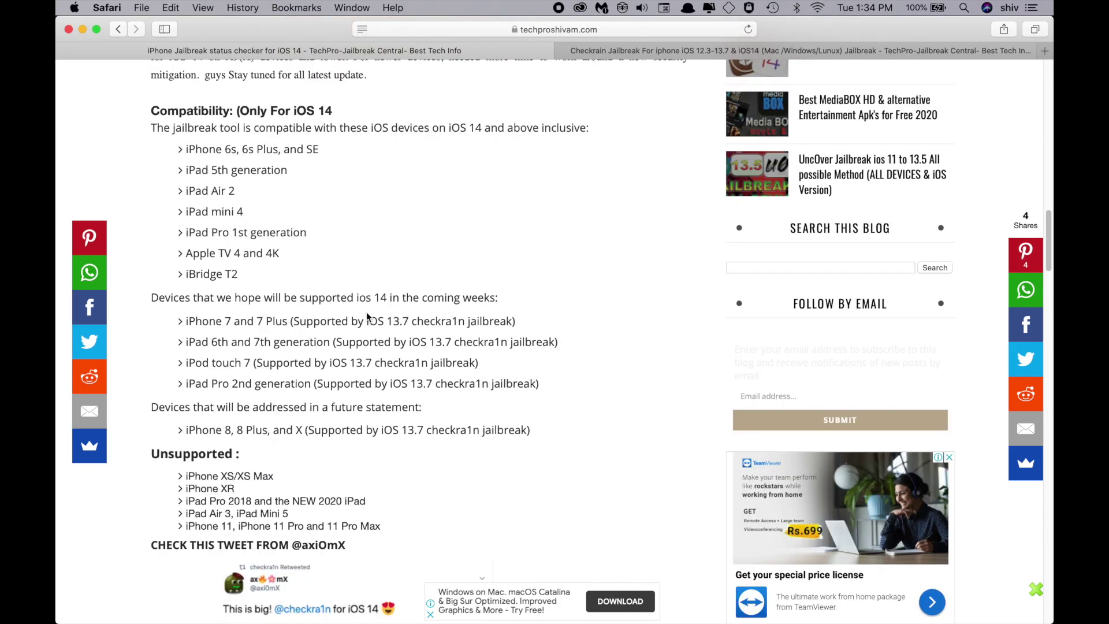
scroll(510, 305, "down", 2)
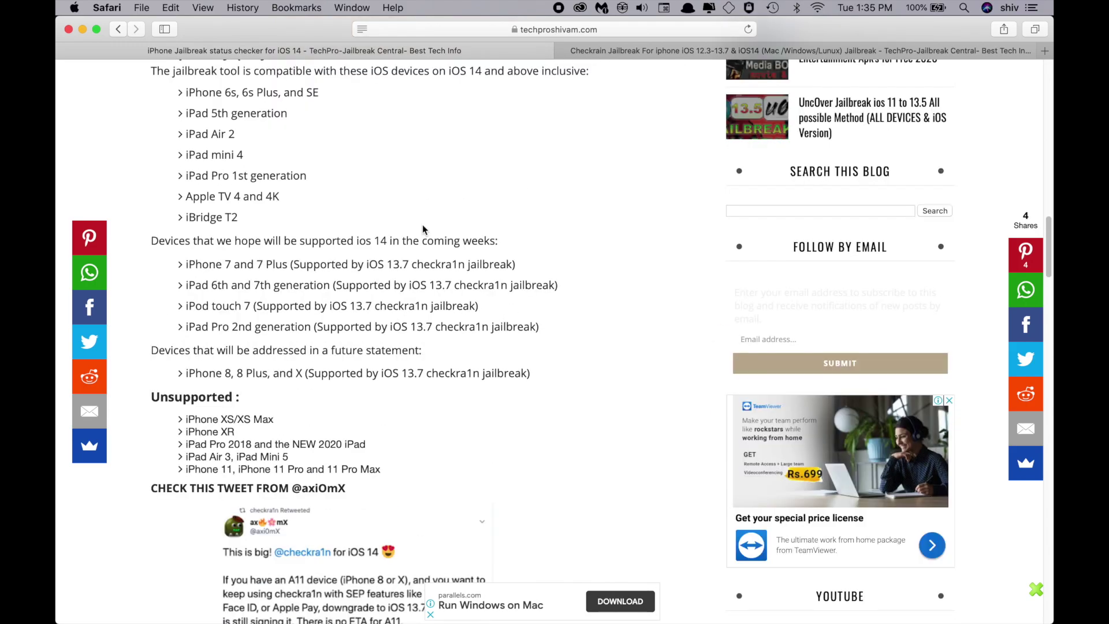
scroll(404, 206, "up", 1)
left_click_drag(514, 405, 154, 272)
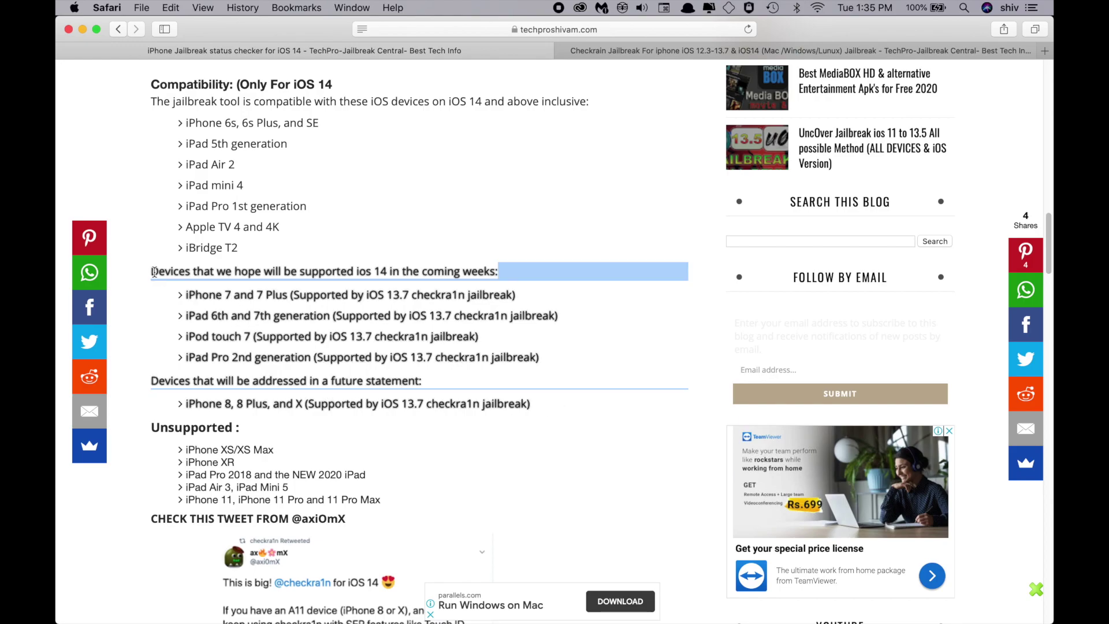
left_click(399, 238)
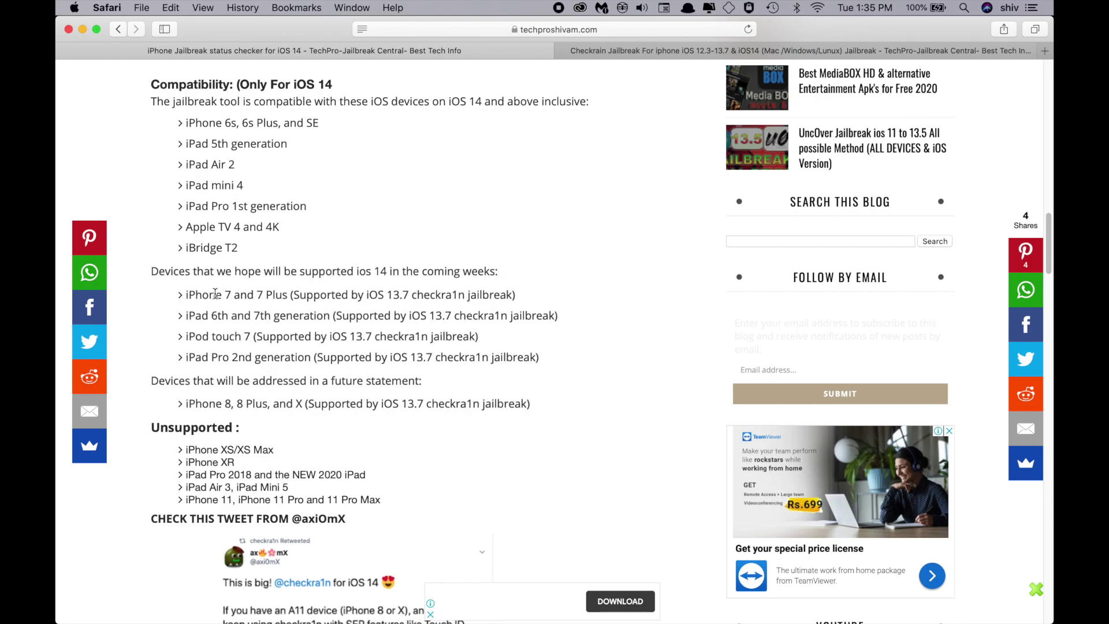
left_click_drag(147, 428, 358, 499)
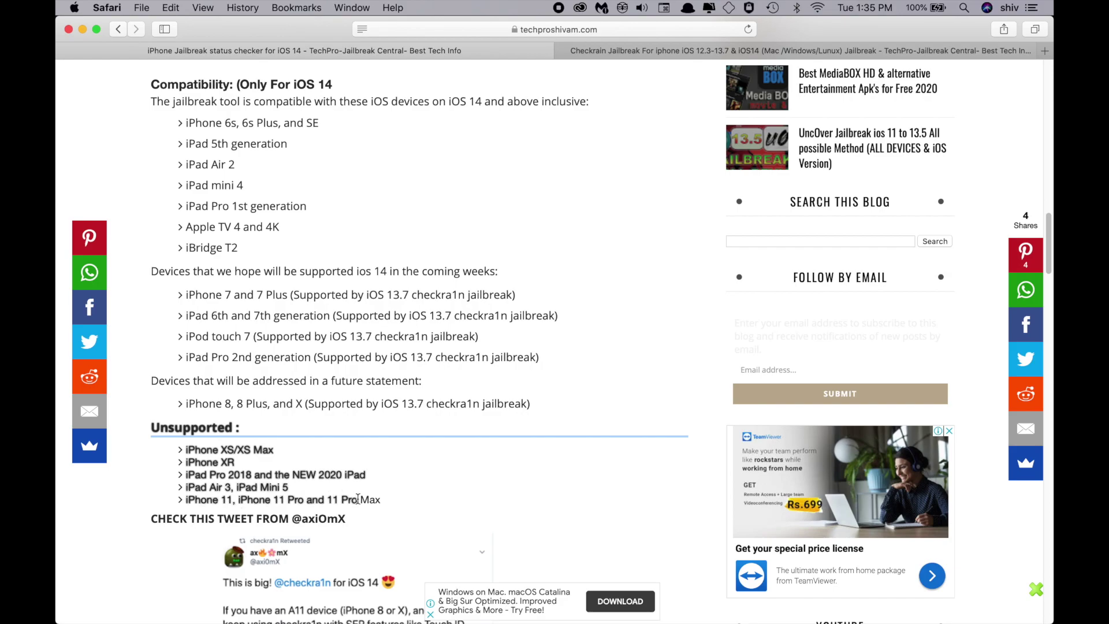
left_click(402, 502)
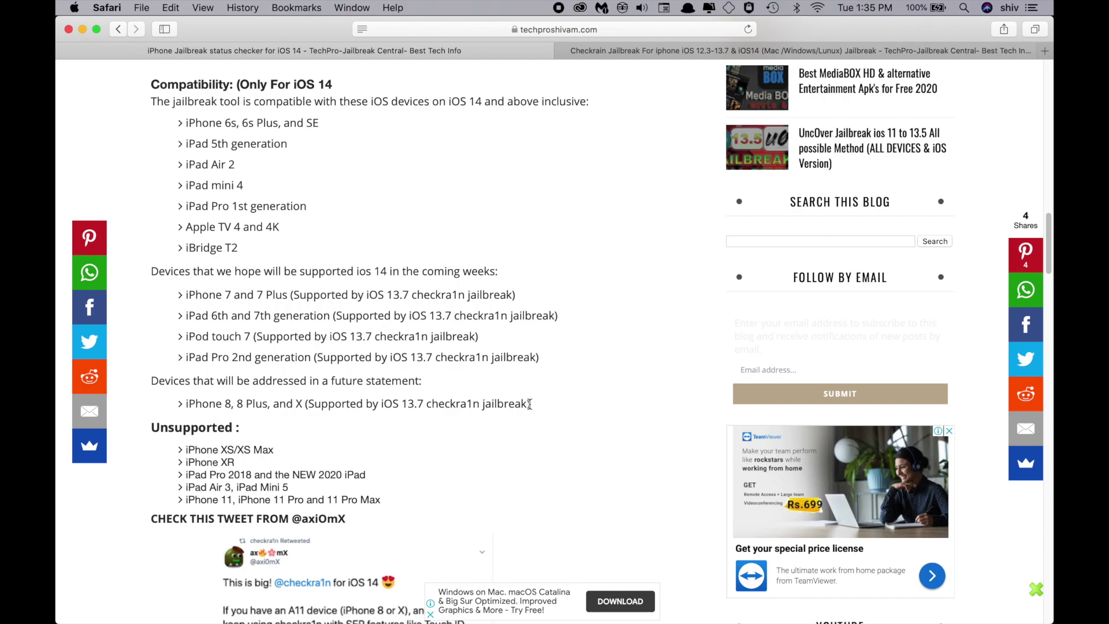
left_click_drag(529, 404, 170, 265)
left_click(235, 297)
left_click_drag(507, 276, 400, 273)
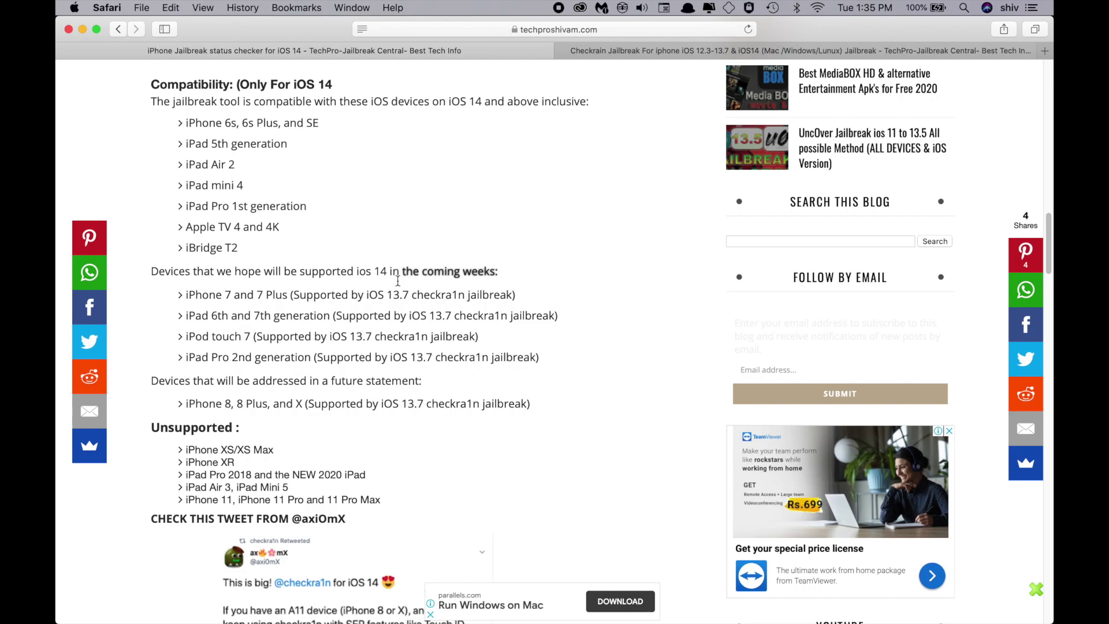
scroll(402, 353, "up", 1)
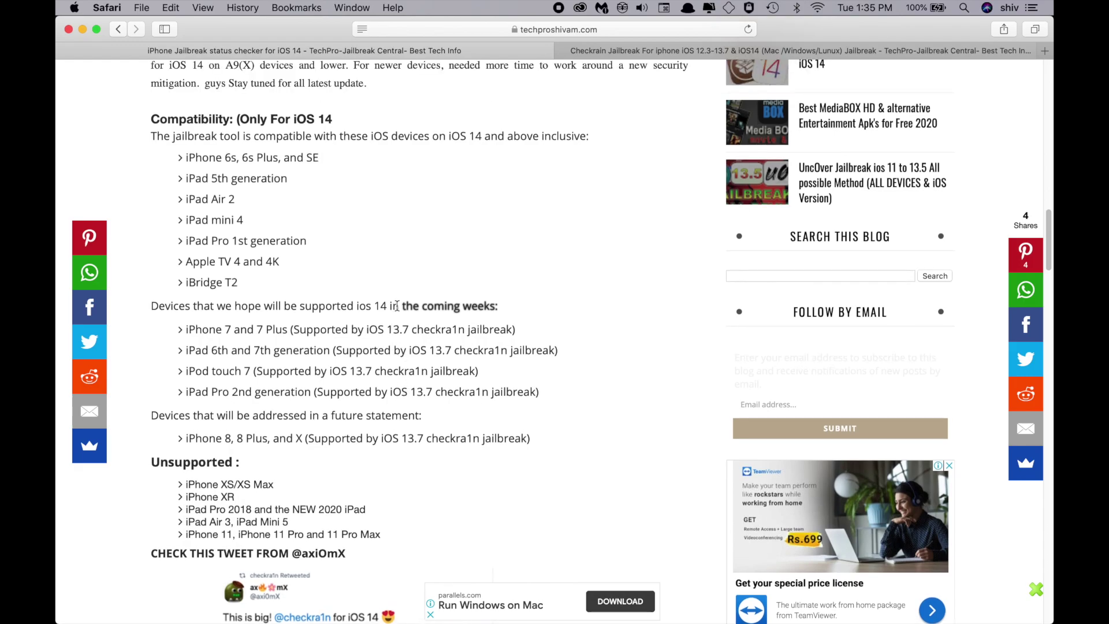
scroll(384, 296, "up", 1)
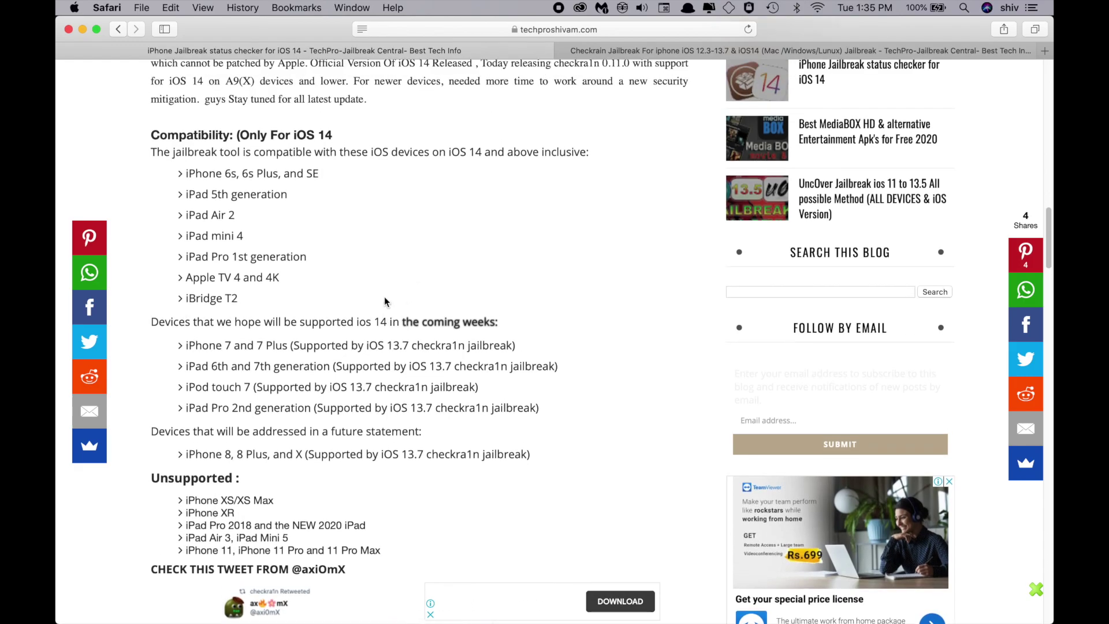
mouse_move(303, 278)
left_mouse_down()
mouse_move(272, 193)
mouse_move(322, 180)
mouse_move(188, 175)
left_mouse_up()
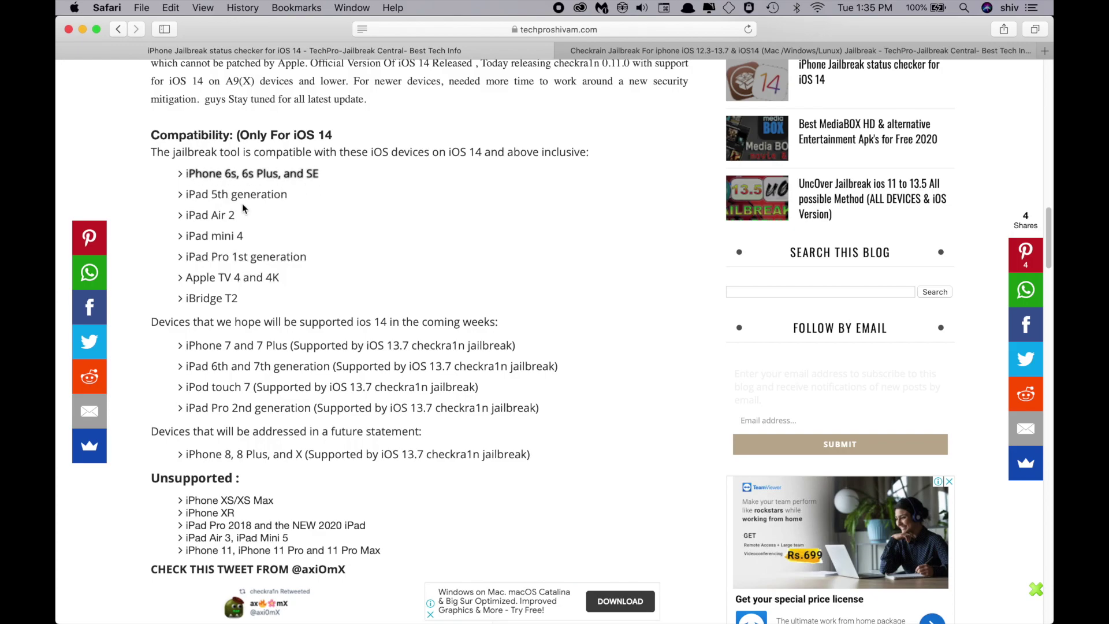
scroll(243, 210, "up", 1)
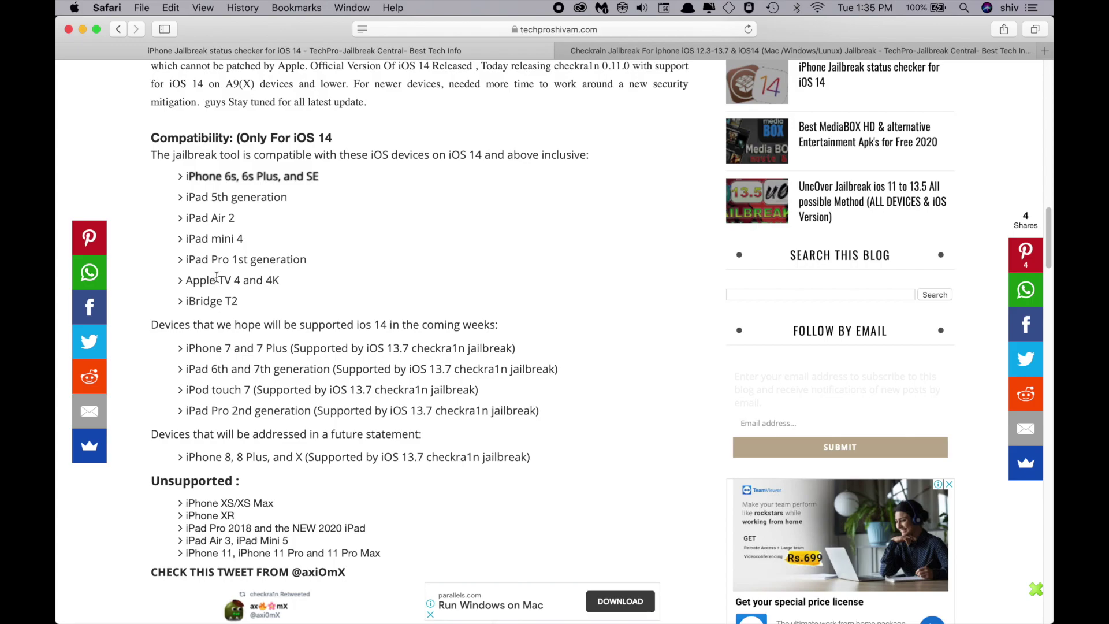
scroll(385, 309, "up", 4)
scroll(384, 309, "up", 4)
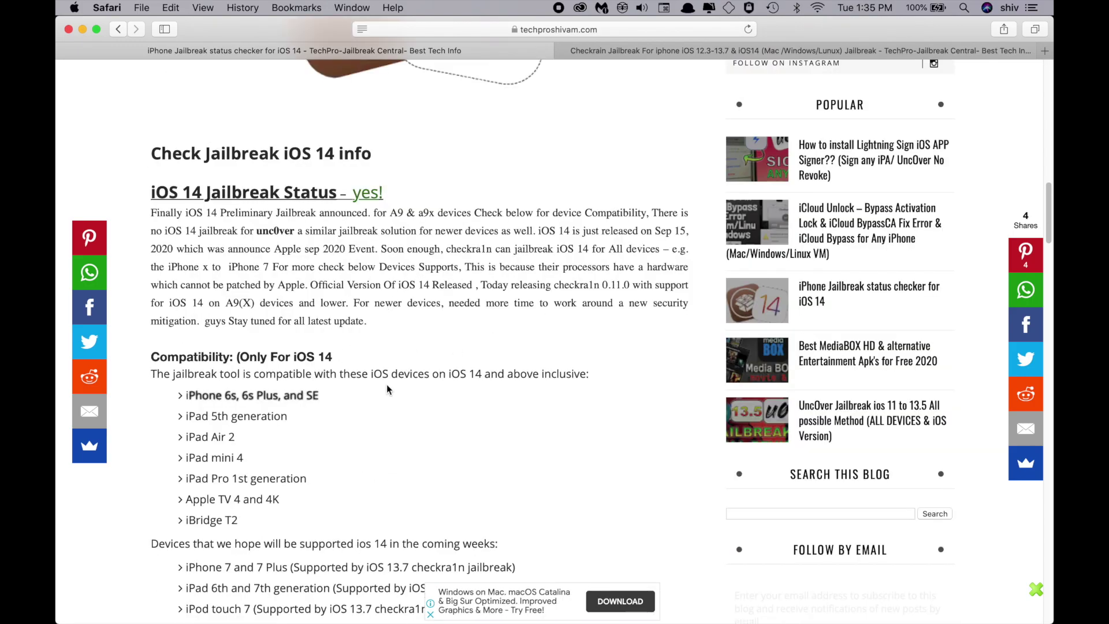
left_click(355, 314)
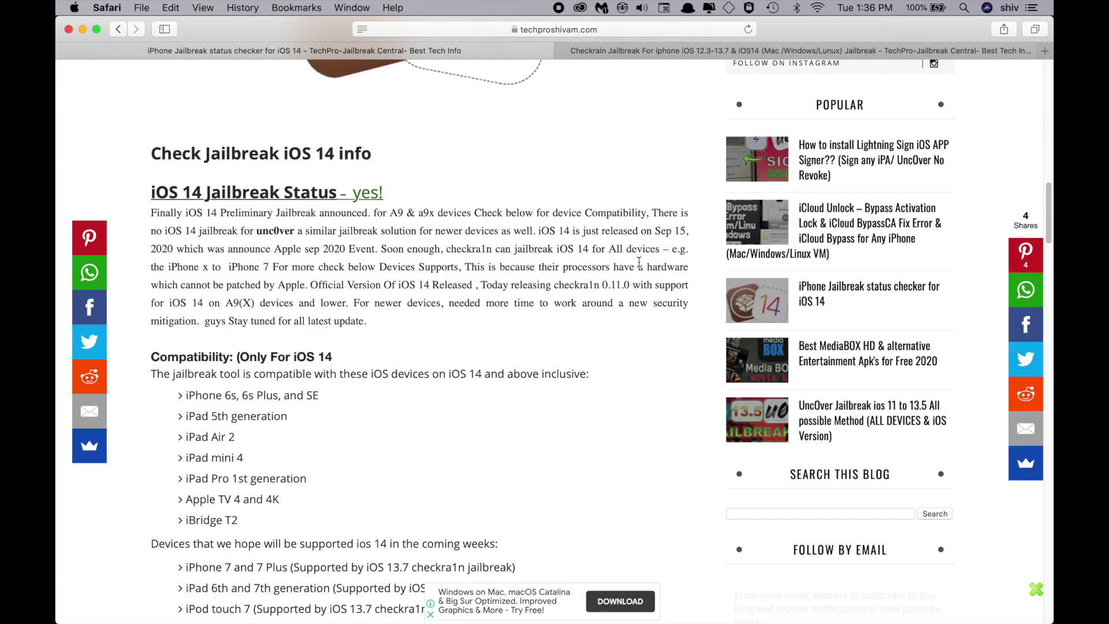
scroll(505, 265, "down", 1)
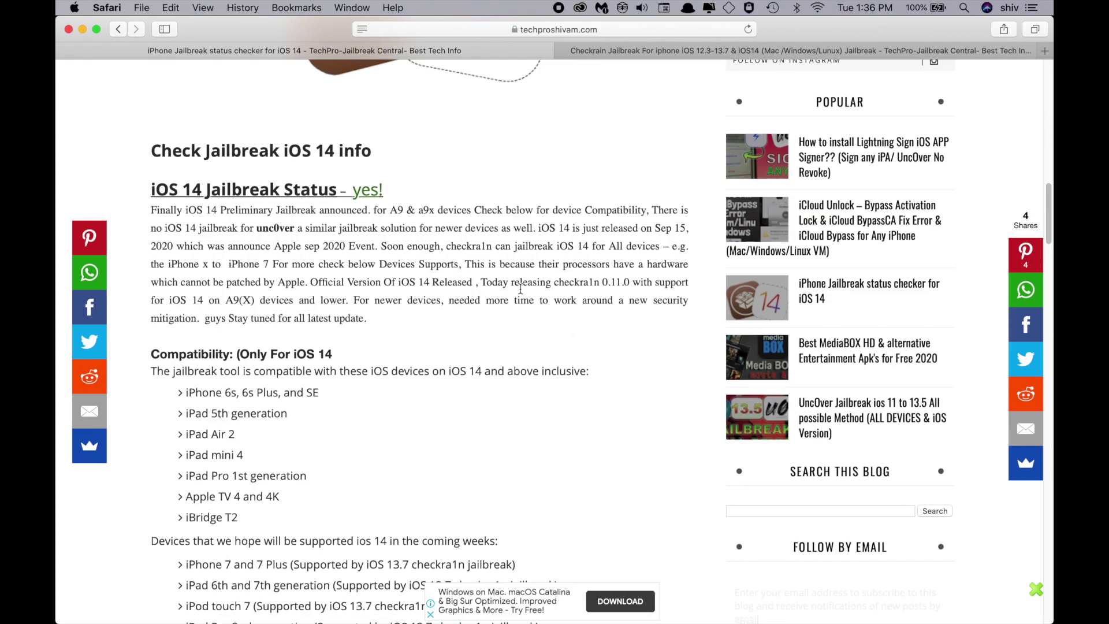
left_click(646, 52)
scroll(412, 263, "down", 5)
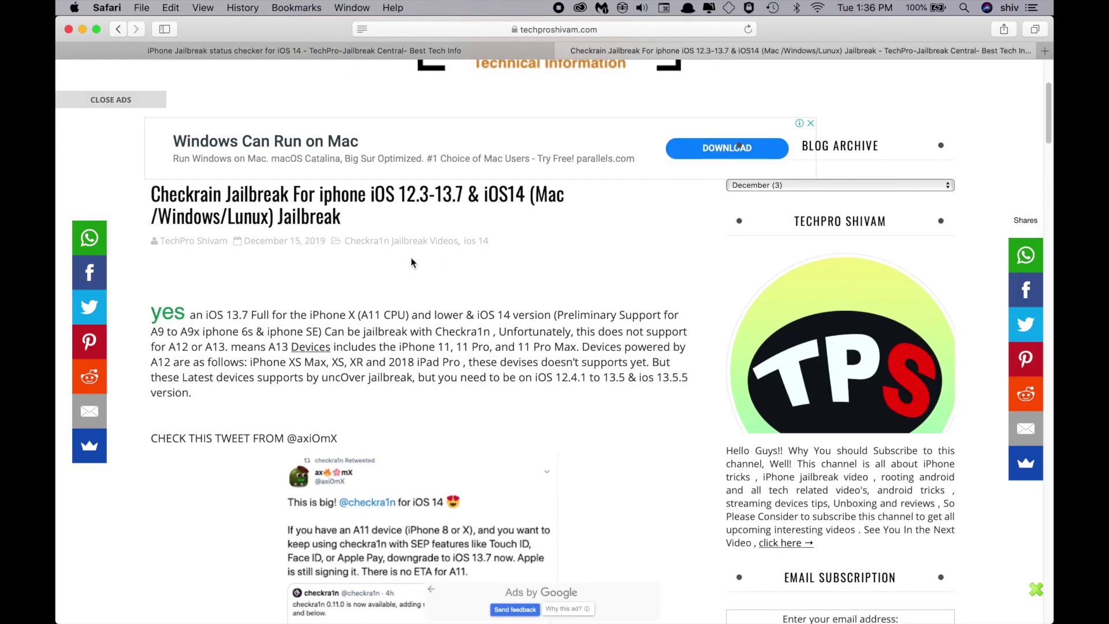
scroll(369, 288, "down", 15)
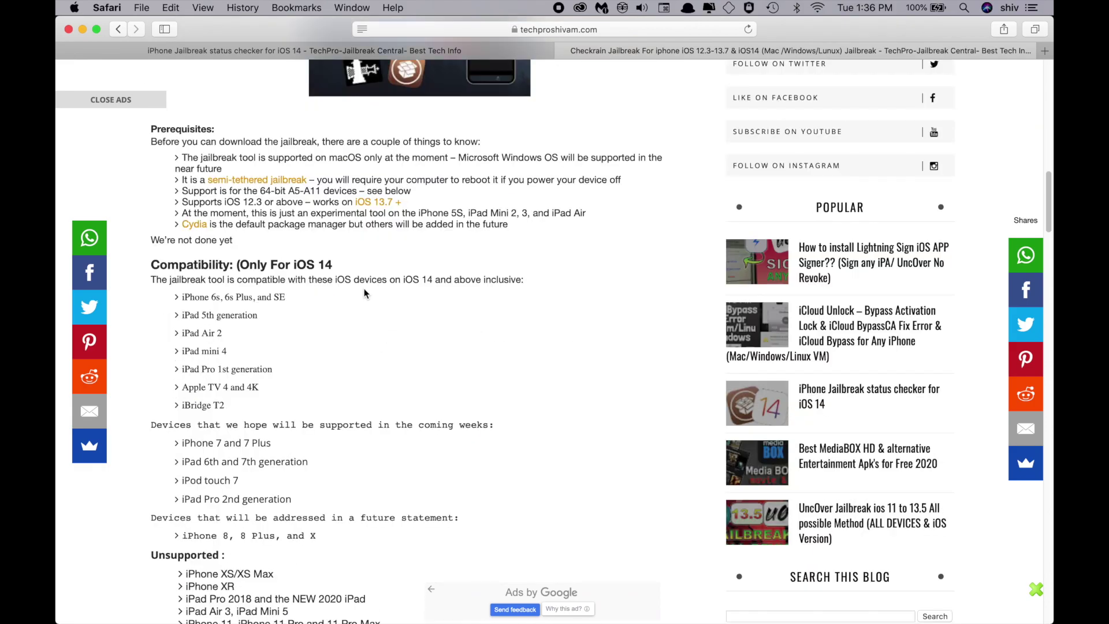
scroll(364, 294, "down", 10)
scroll(428, 379, "down", 9)
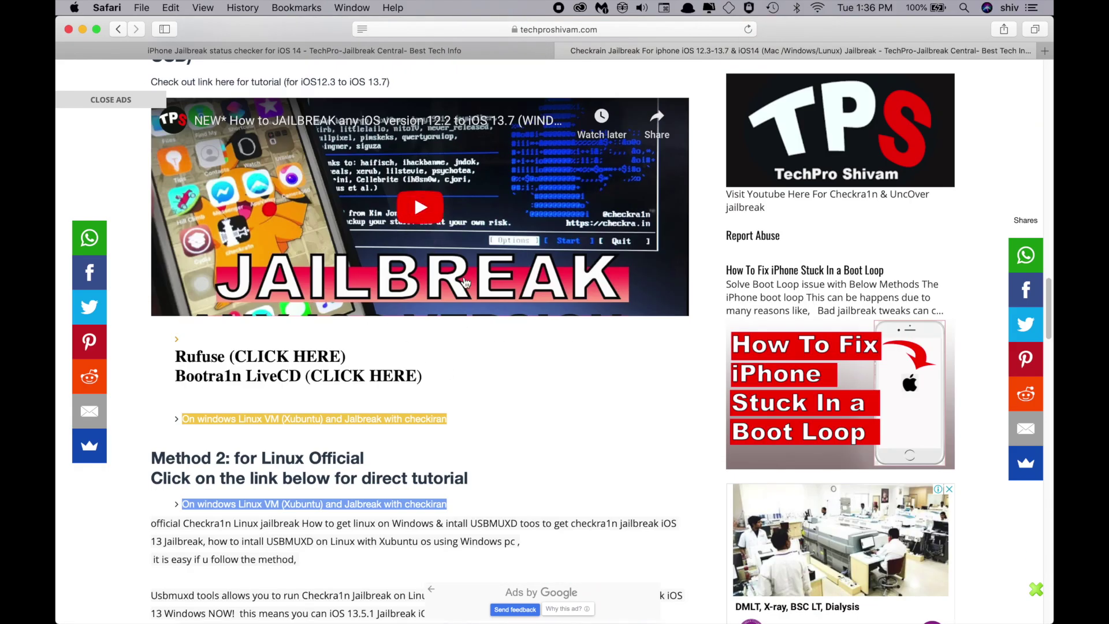
scroll(514, 304, "up", 1)
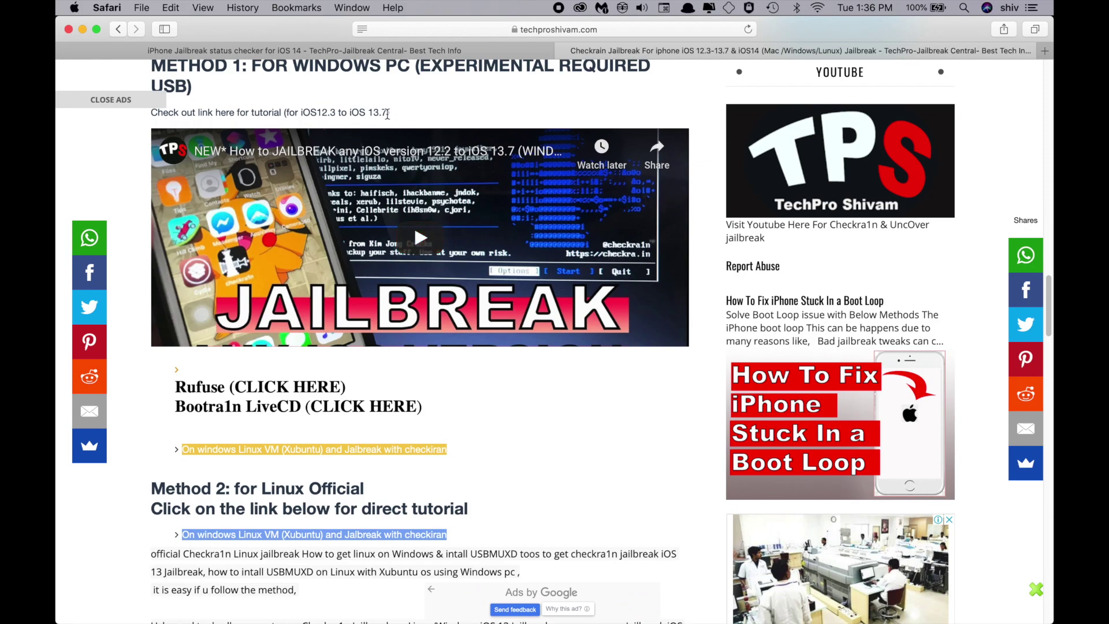
scroll(456, 231, "up", 1)
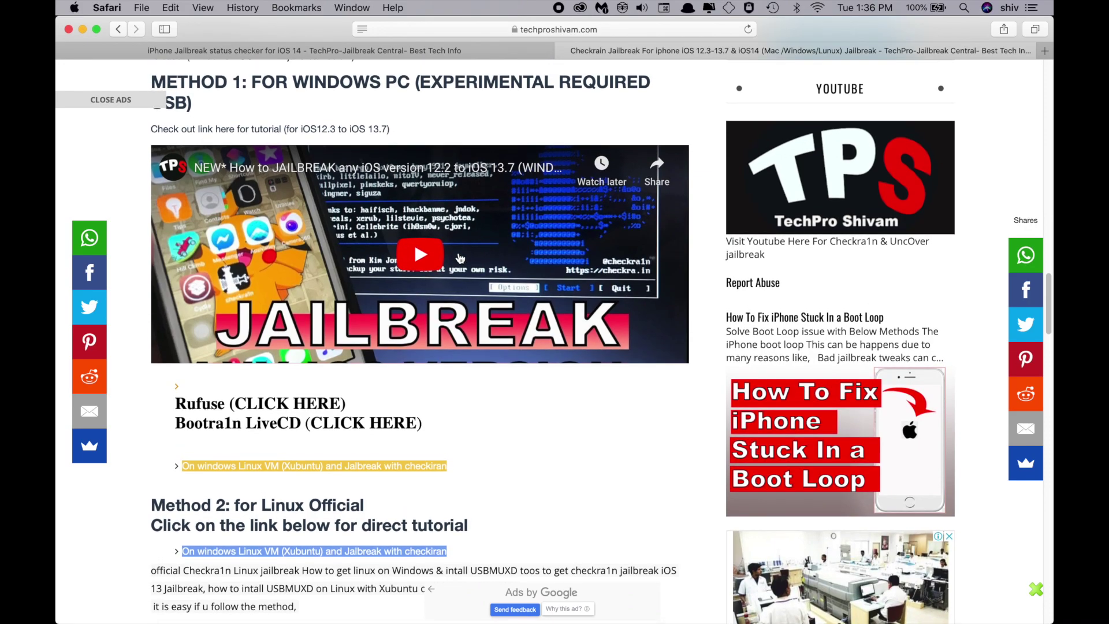
scroll(460, 266, "up", 3)
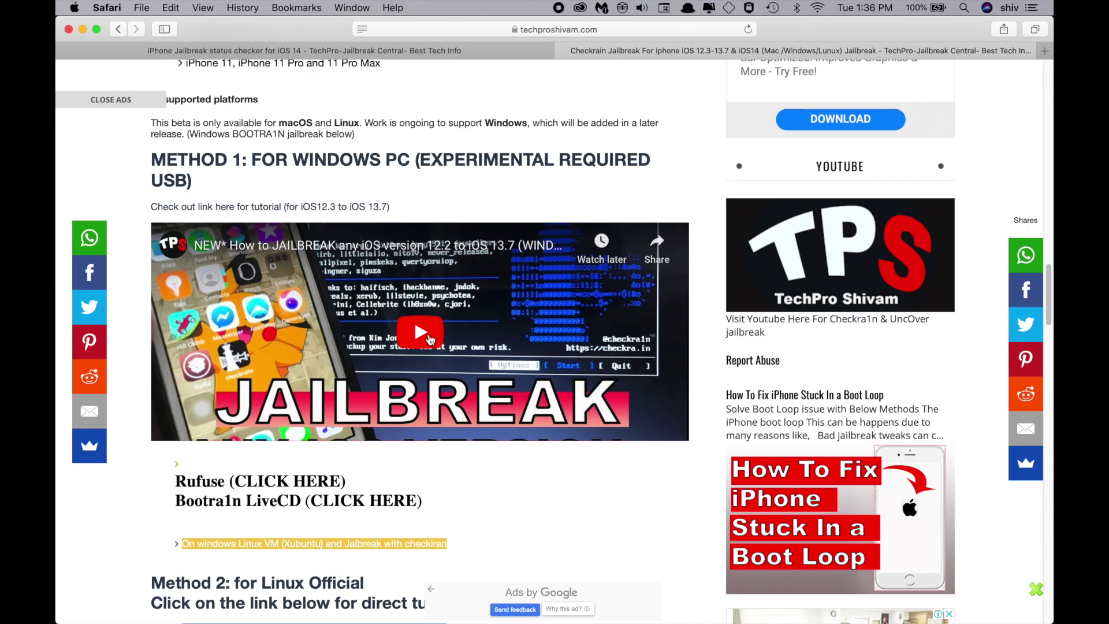
scroll(429, 339, "up", 5)
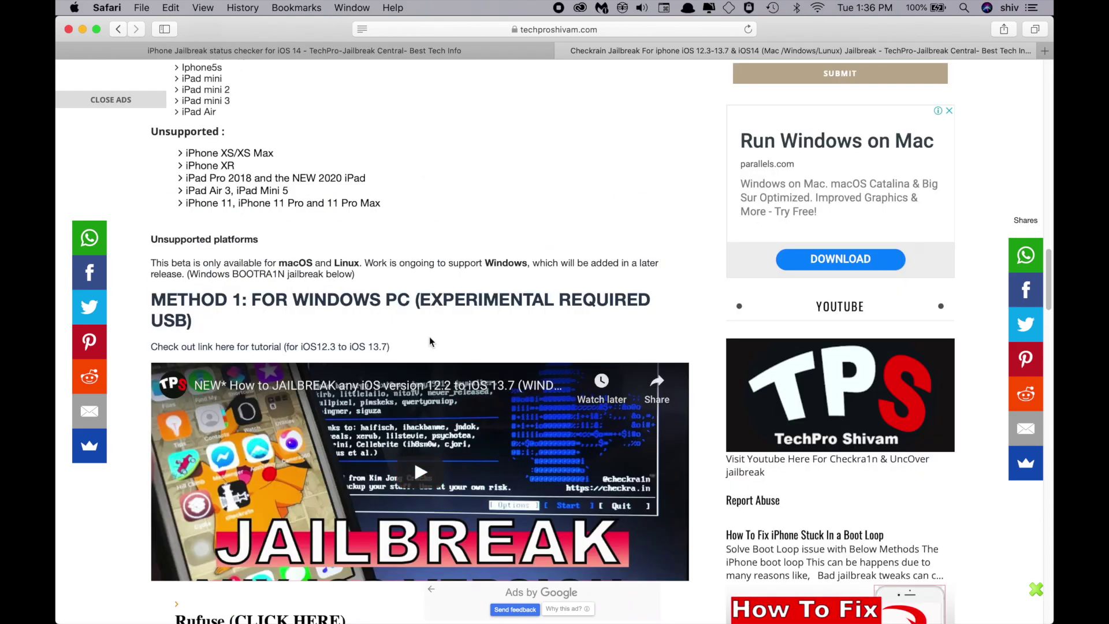
scroll(450, 375, "down", 7)
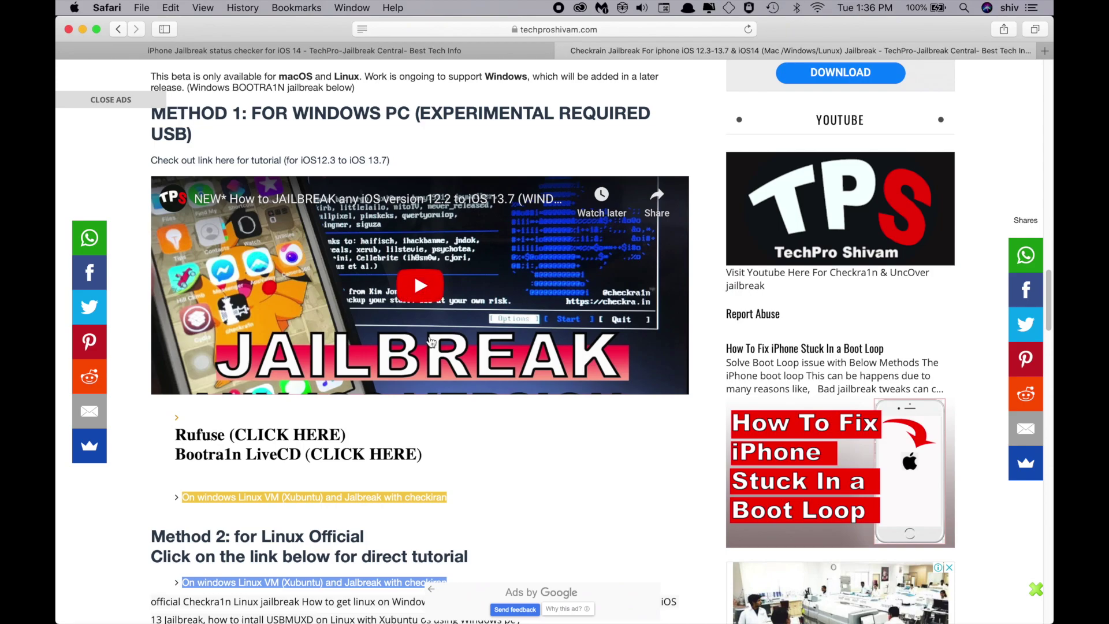
scroll(413, 409, "up", 20)
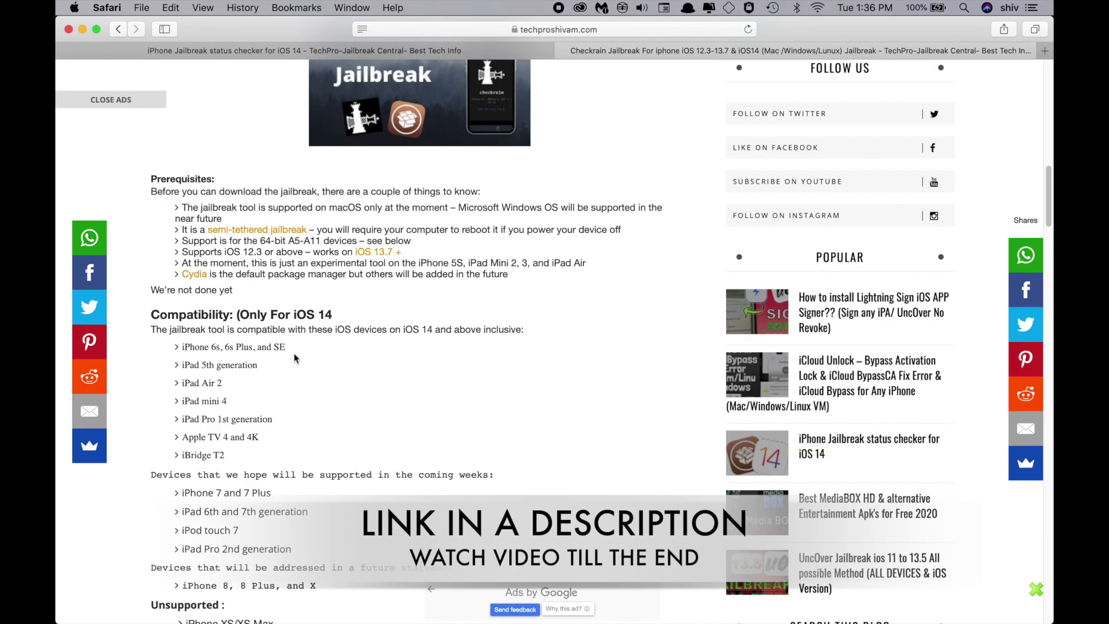
scroll(354, 369, "up", 1)
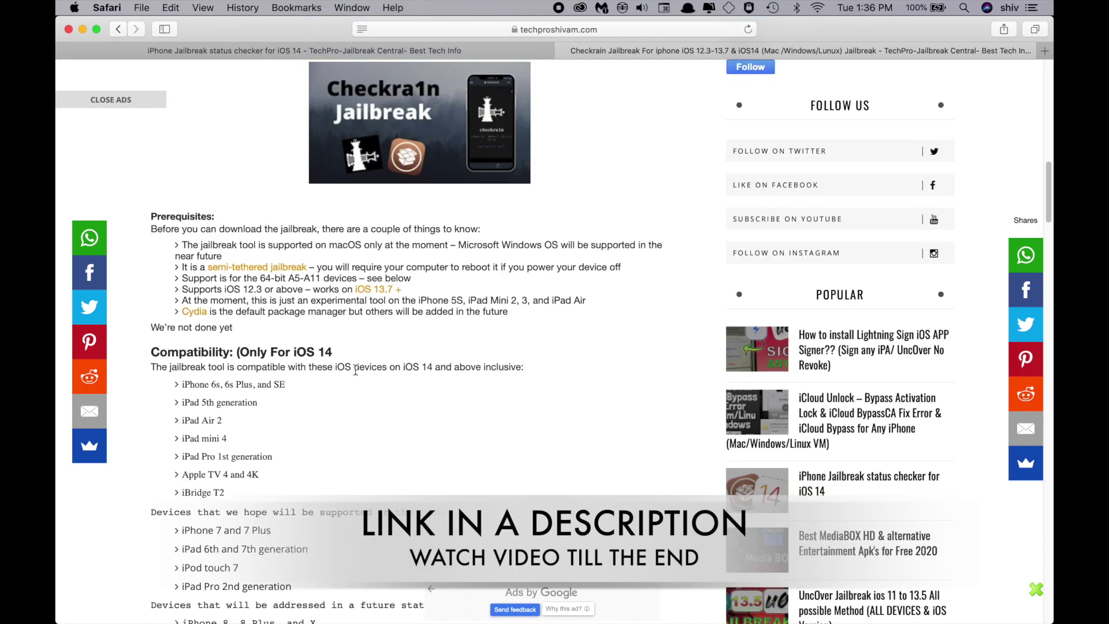
scroll(386, 404, "down", 4)
scroll(386, 403, "up", 10)
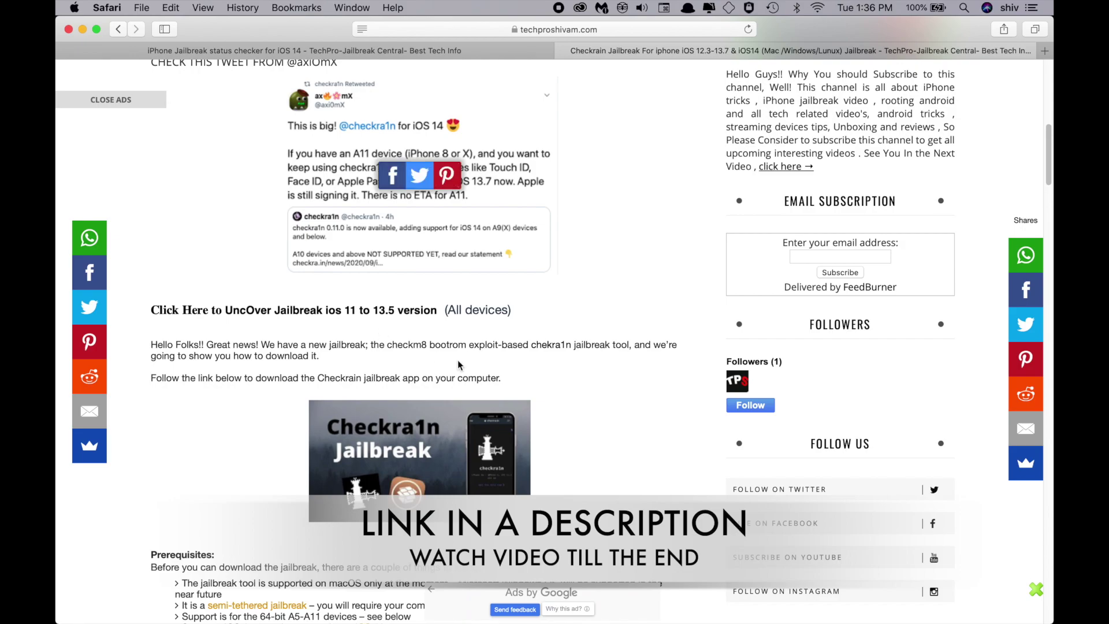
scroll(515, 336, "up", 10)
scroll(515, 336, "down", 5)
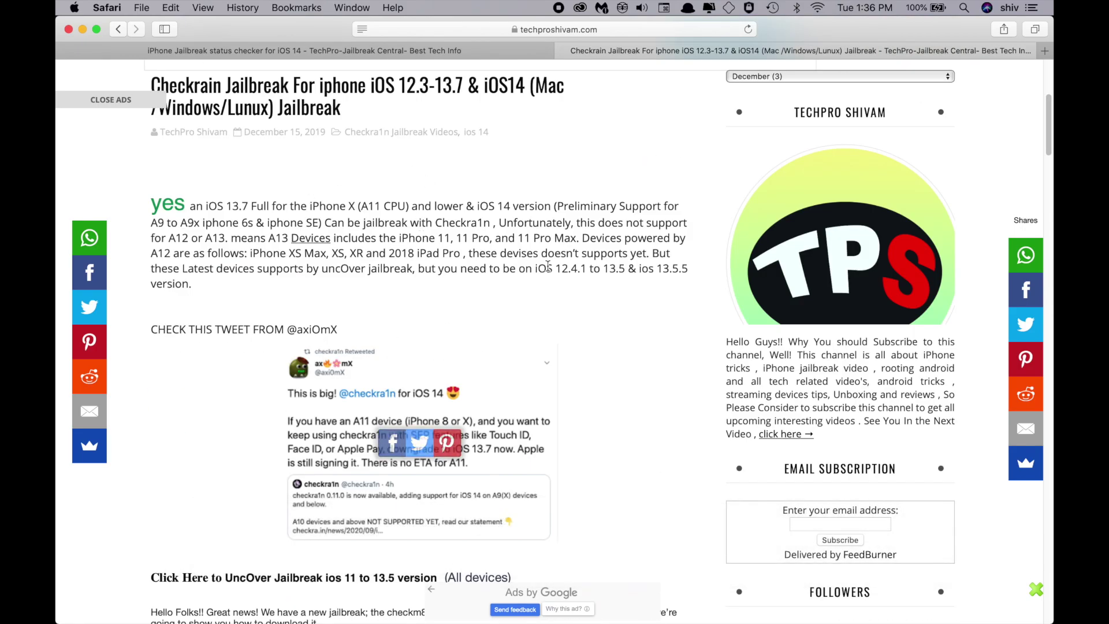
scroll(466, 334, "down", 3)
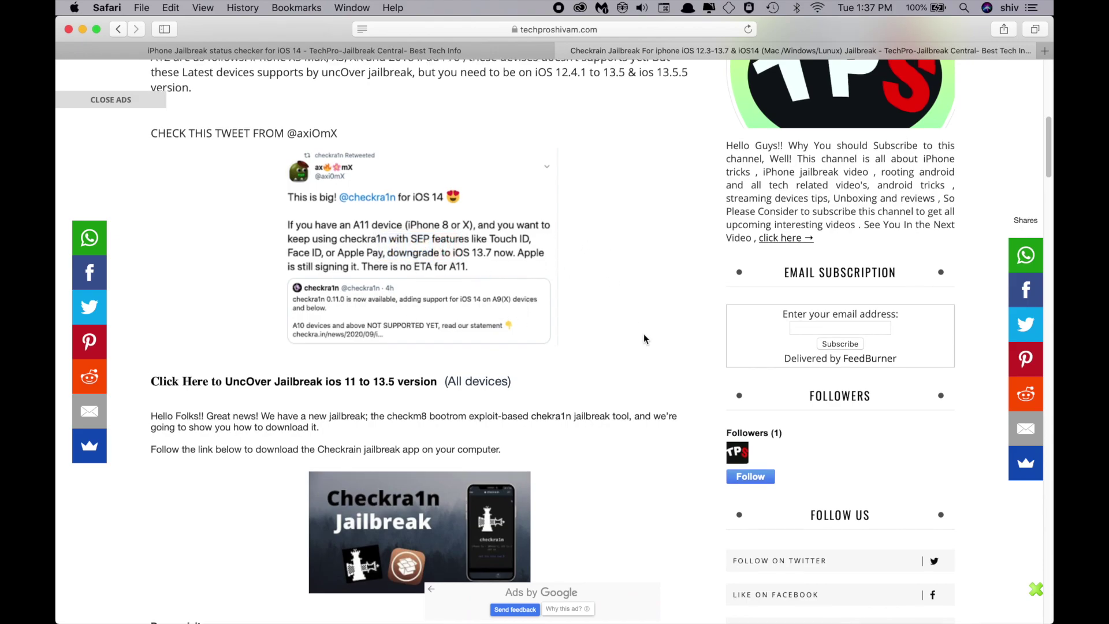
scroll(644, 334, "up", 1)
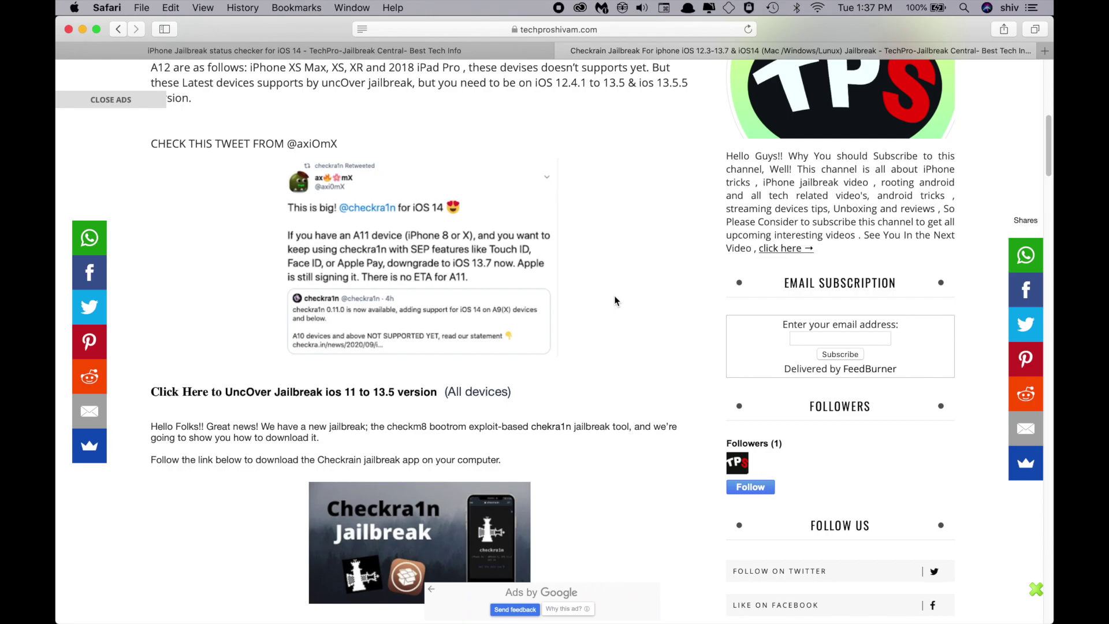
scroll(614, 296, "up", 1)
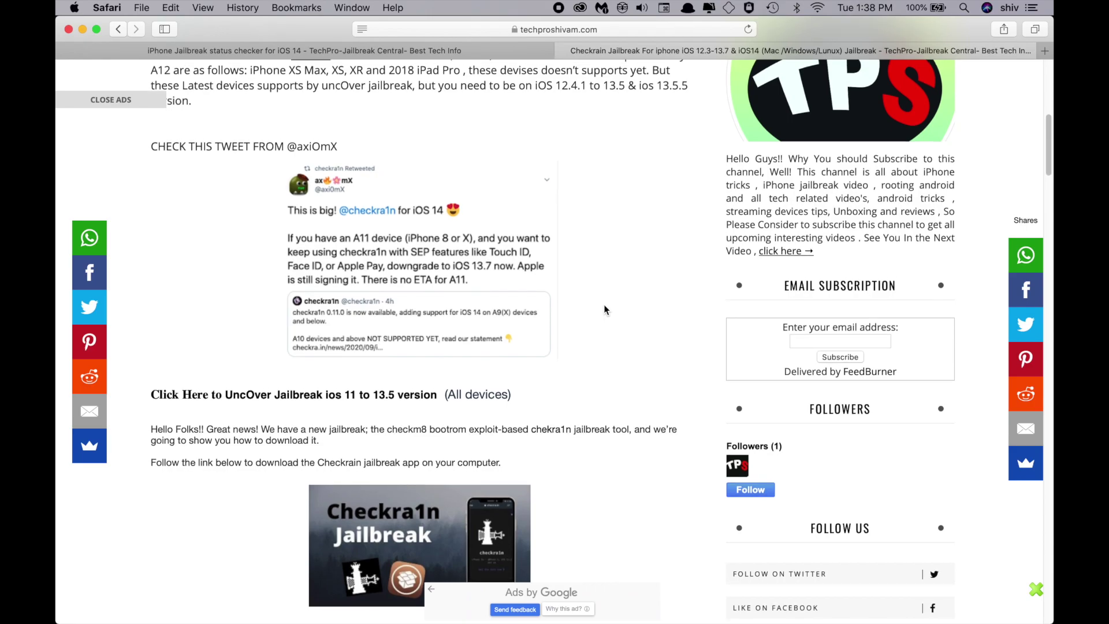
scroll(604, 309, "up", 1)
scroll(604, 309, "down", 5)
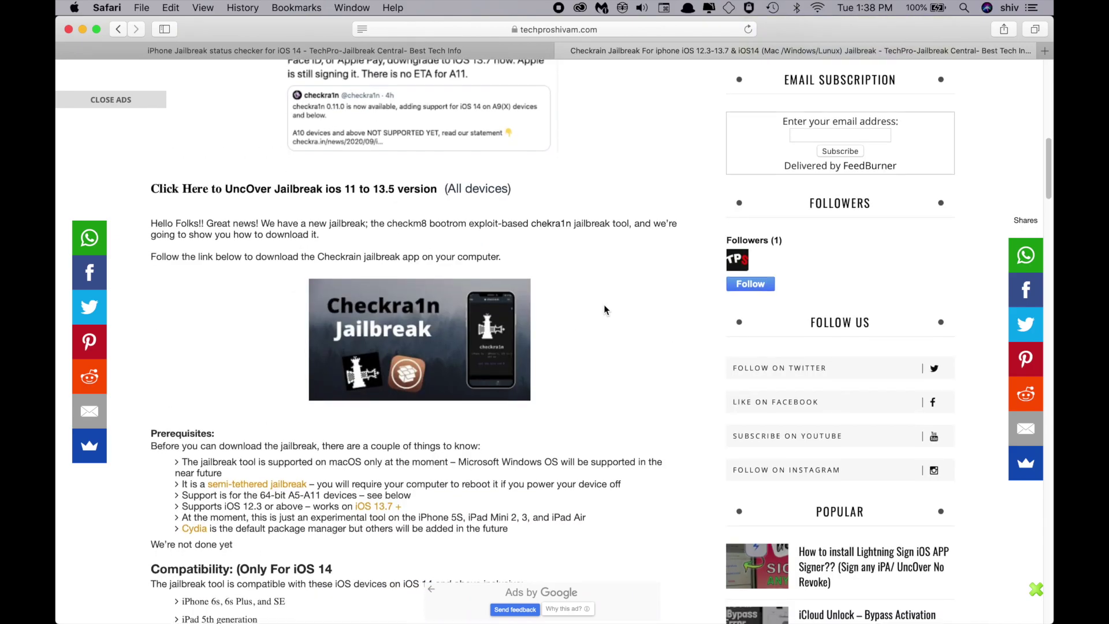
scroll(604, 306, "down", 15)
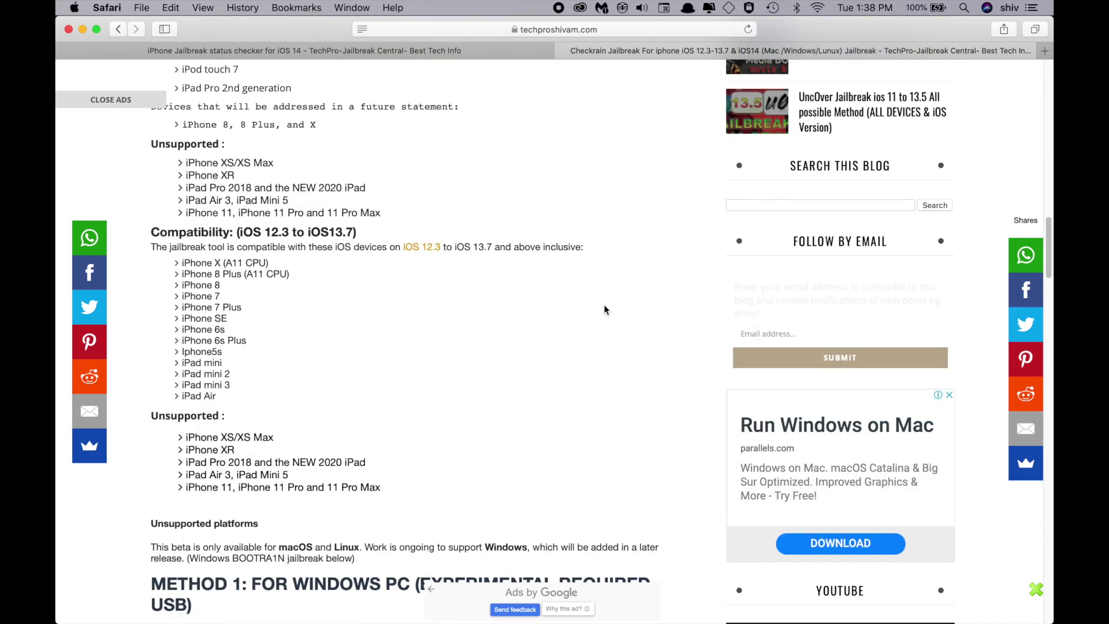
scroll(604, 310, "down", 20)
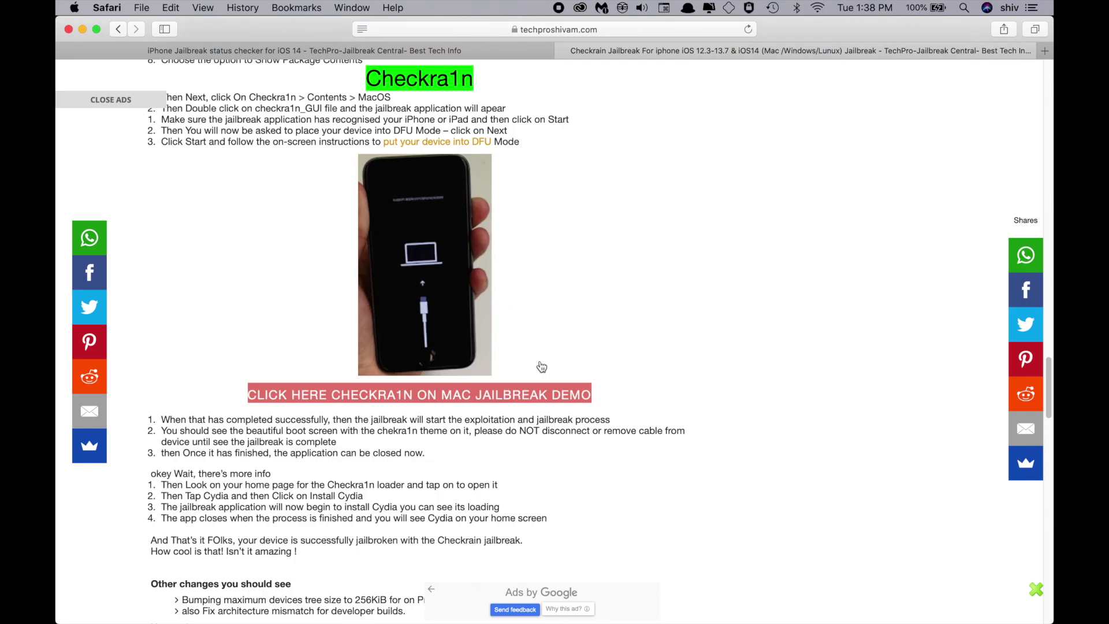
scroll(524, 280, "up", 1)
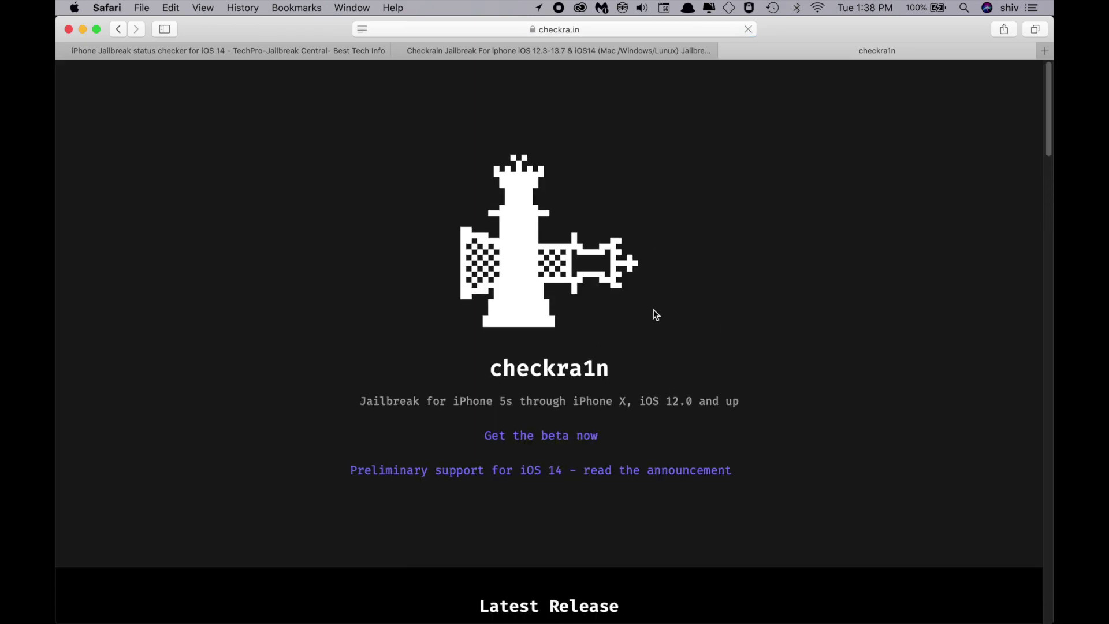
Open the checkra1n iOS 14 announcement from the checkra.in homepage
scroll(742, 266, "down", 1)
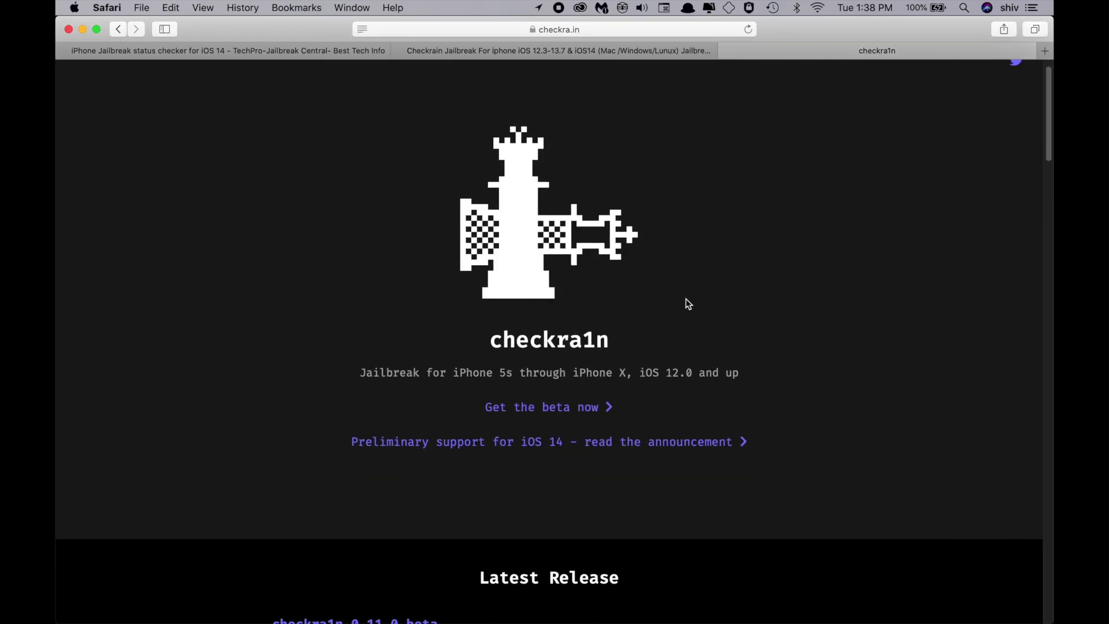
scroll(687, 303, "down", 5)
scroll(635, 283, "up", 1)
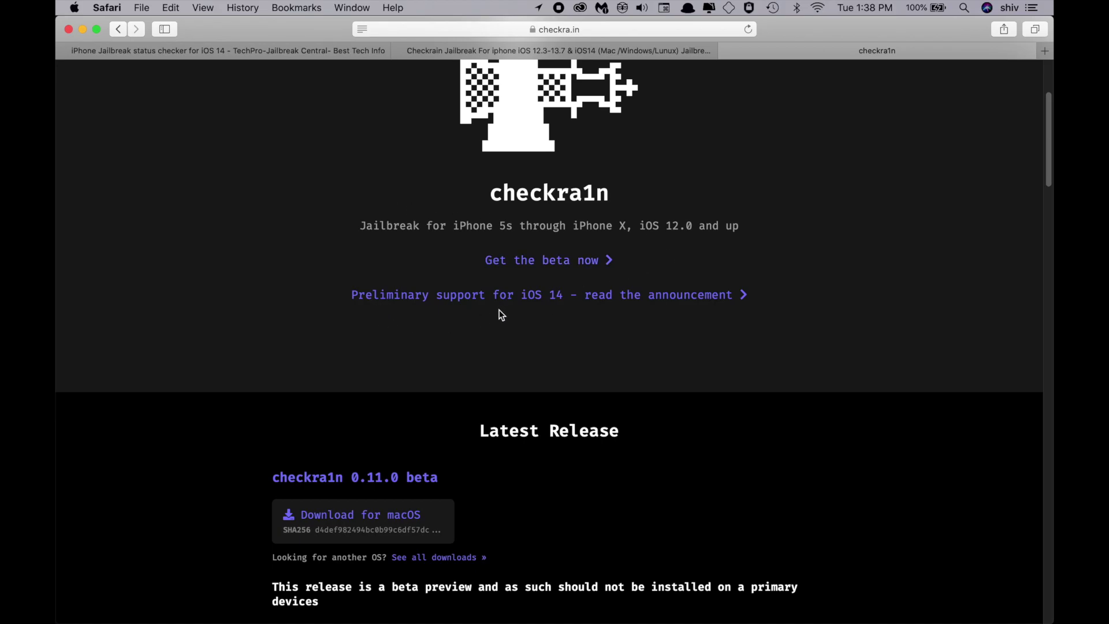
left_click(693, 301)
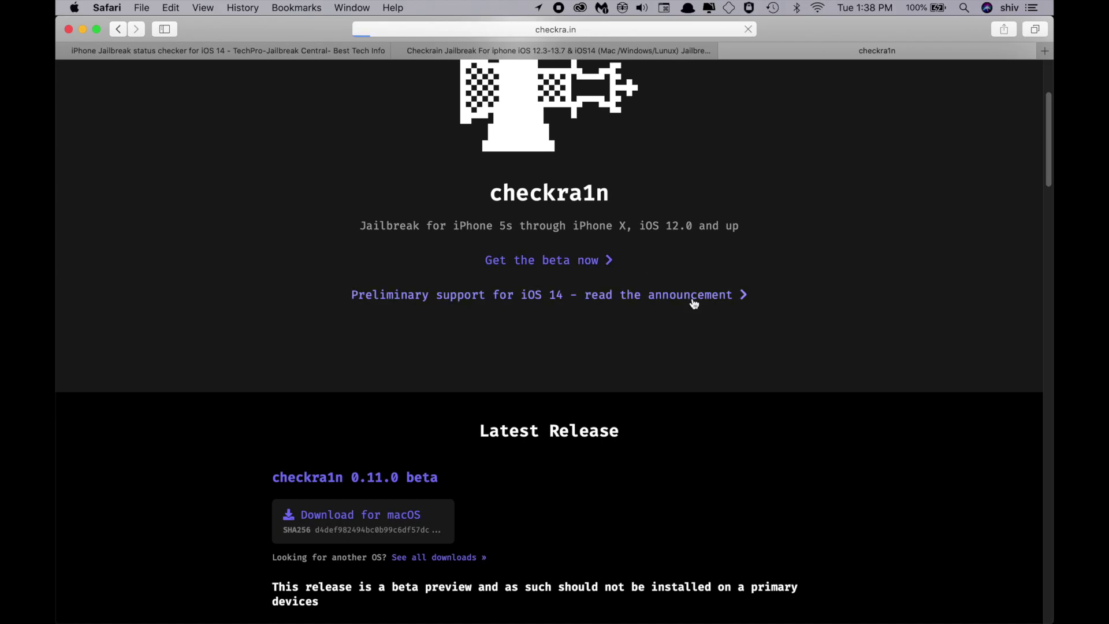
Go to the checkra1n All Releases page showing the 0.11.0 beta macOS download
scroll(420, 377, "down", 3)
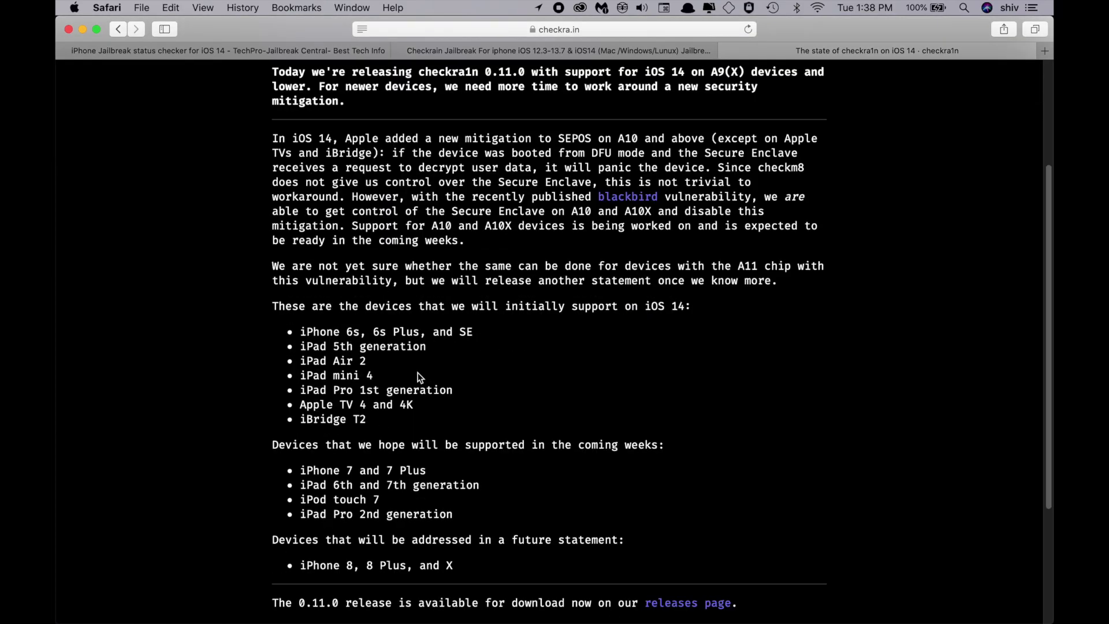
scroll(419, 377, "down", 4)
scroll(465, 430, "up", 6)
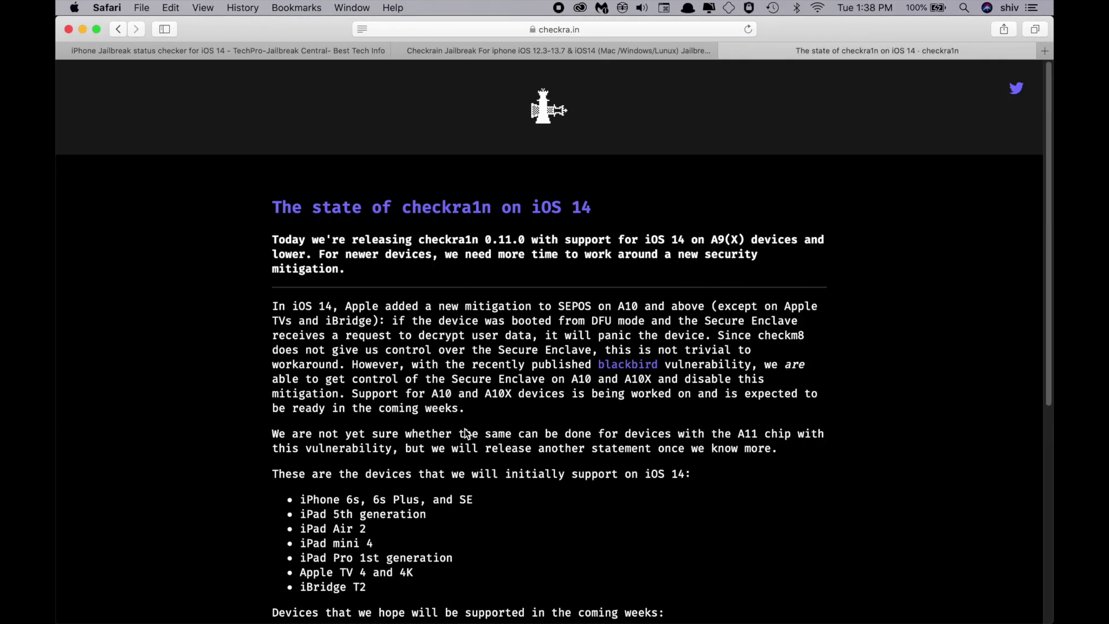
scroll(633, 462, "down", 6)
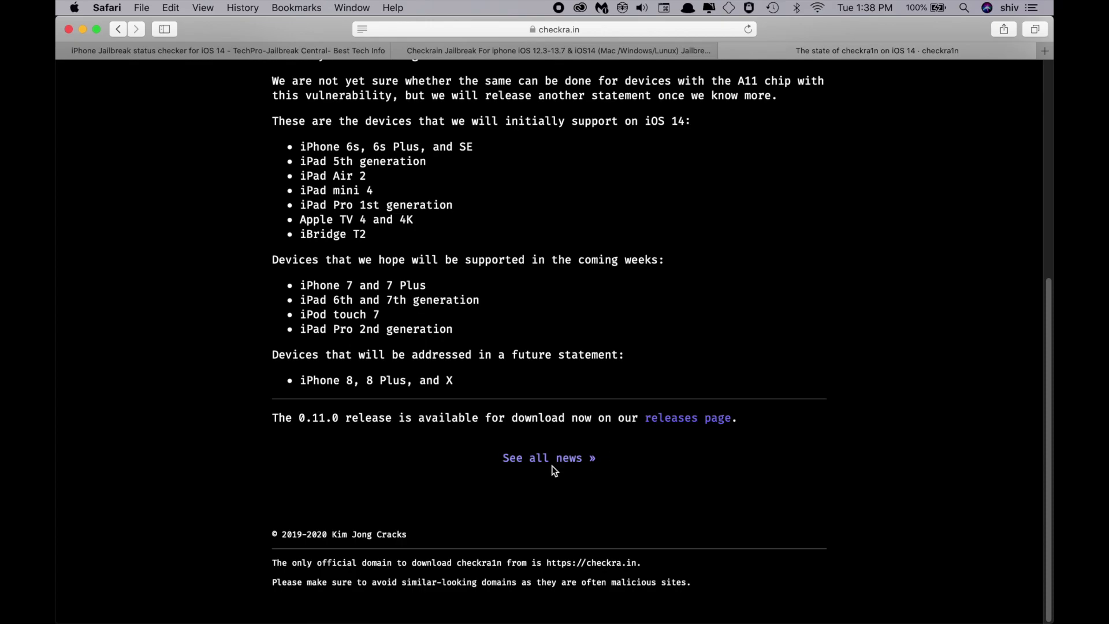
left_click(670, 422)
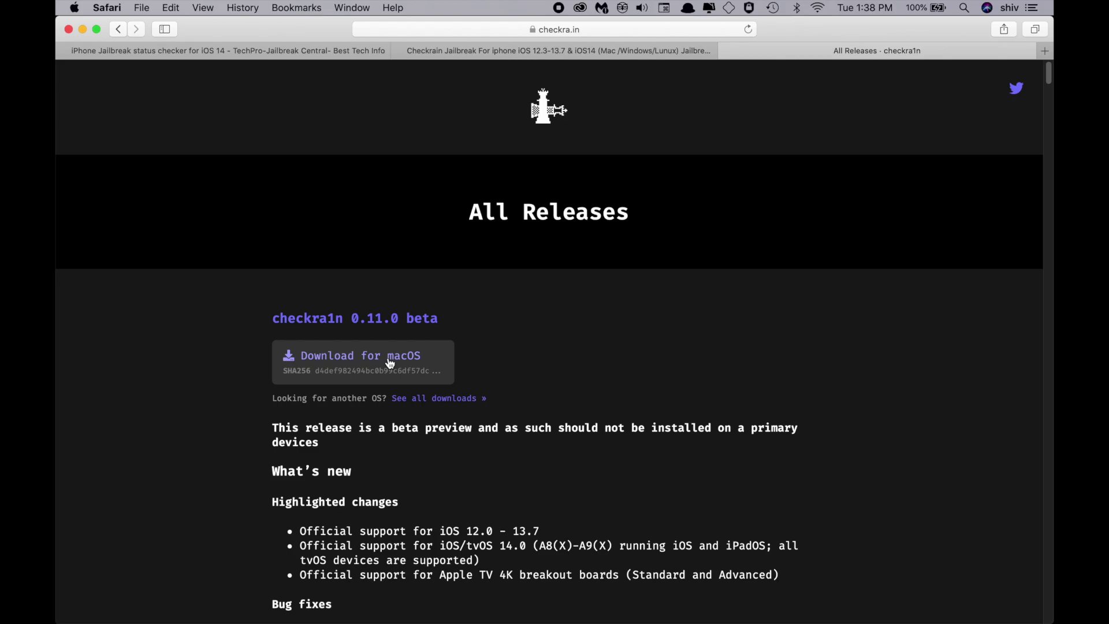
Download checkra1n beta 0.11.0.dmg for macOS, allowing checkra.in downloads, and open it
left_click(349, 362)
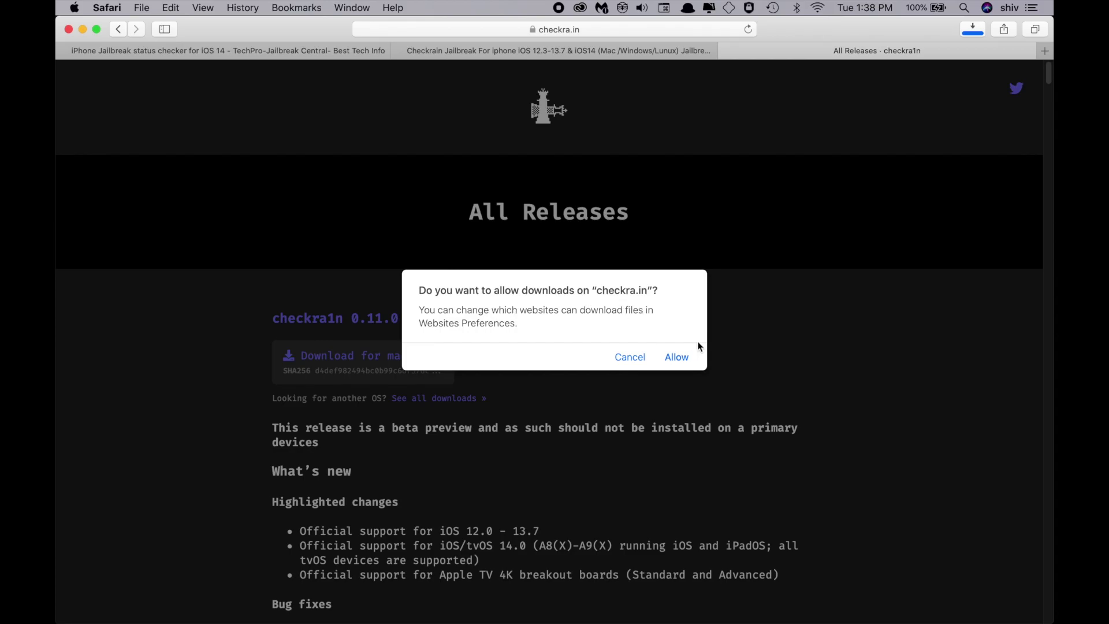
left_click(678, 357)
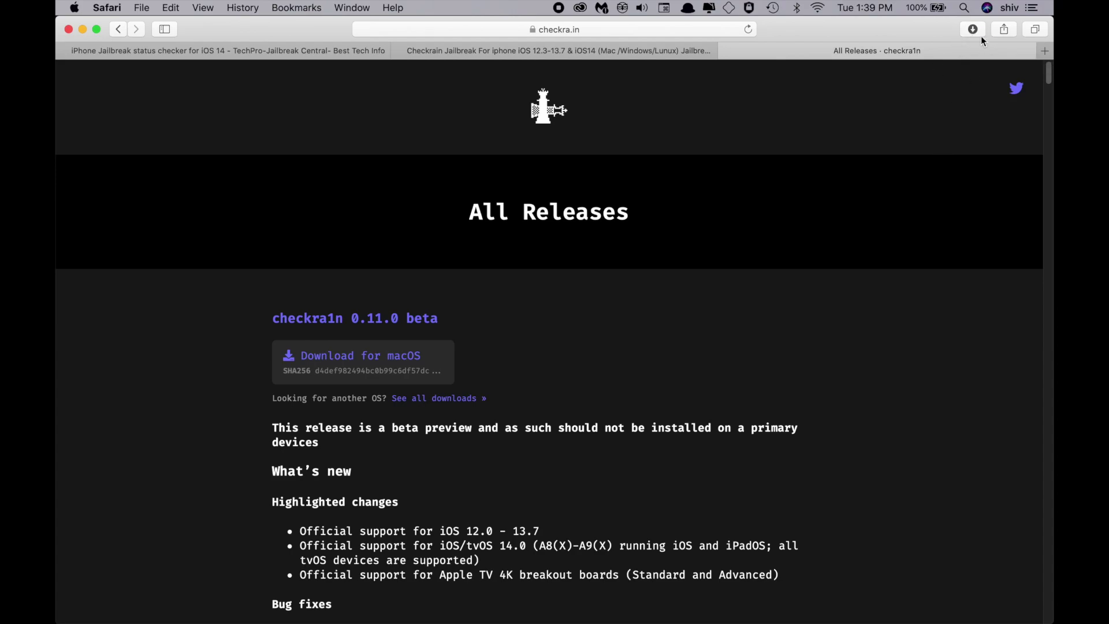
left_click(974, 30)
left_click(905, 93)
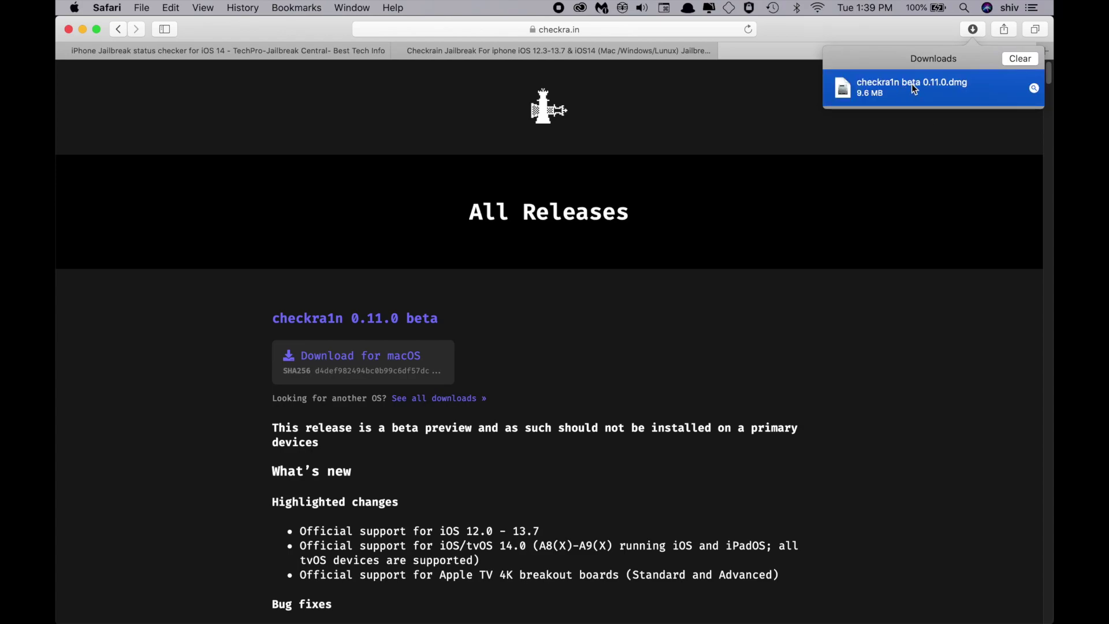
double_click(913, 88)
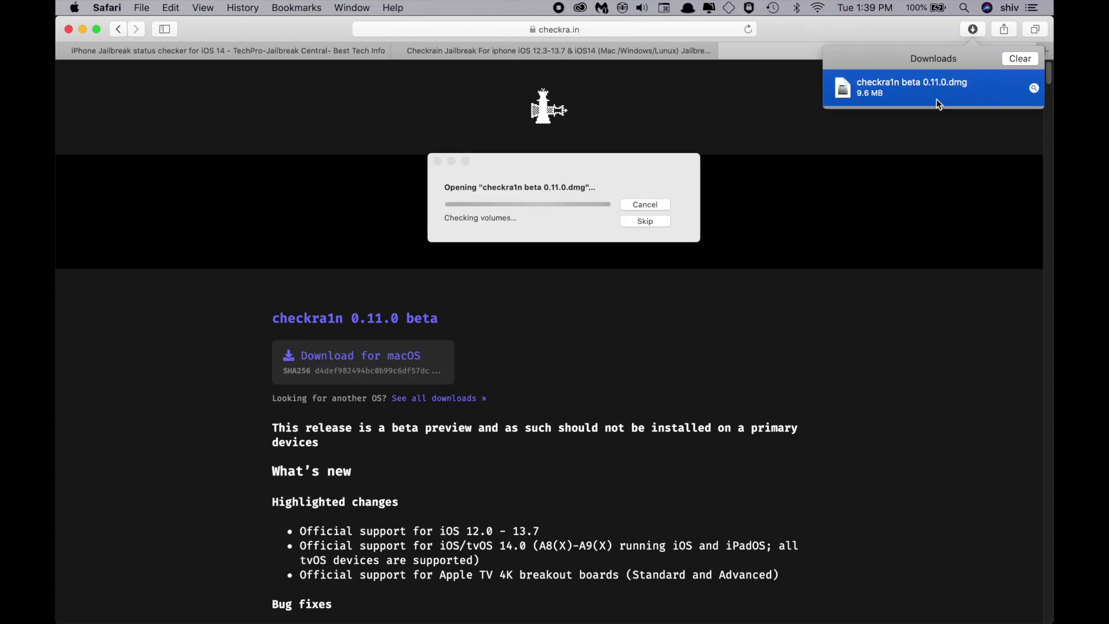
Copy checkra1n from the disk image into the Applications folder
left_click(83, 30)
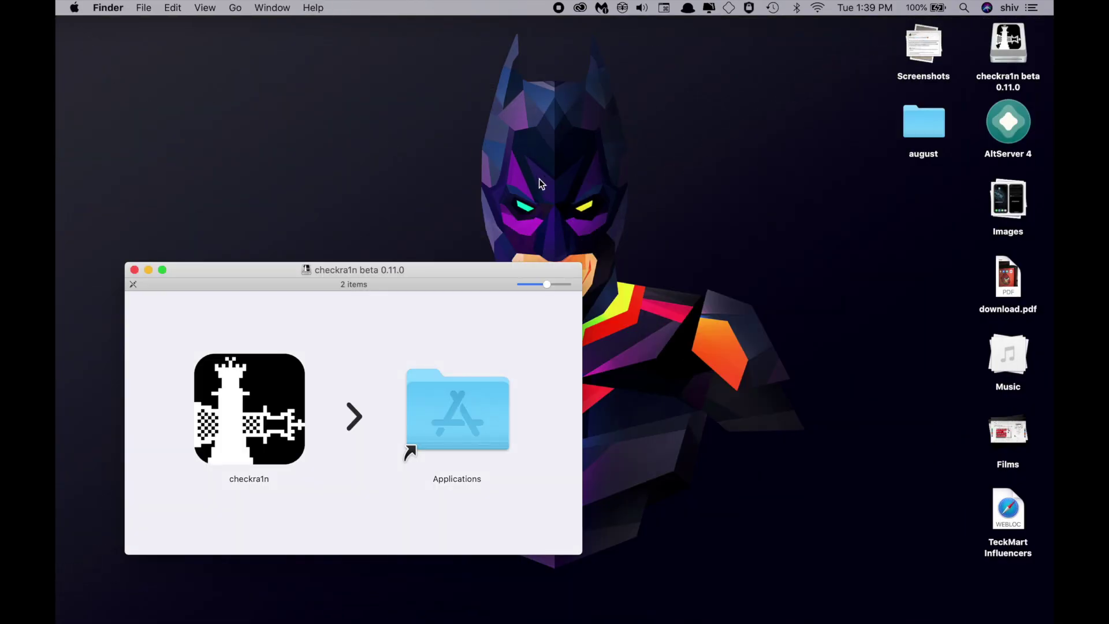
left_click_drag(276, 264, 315, 128)
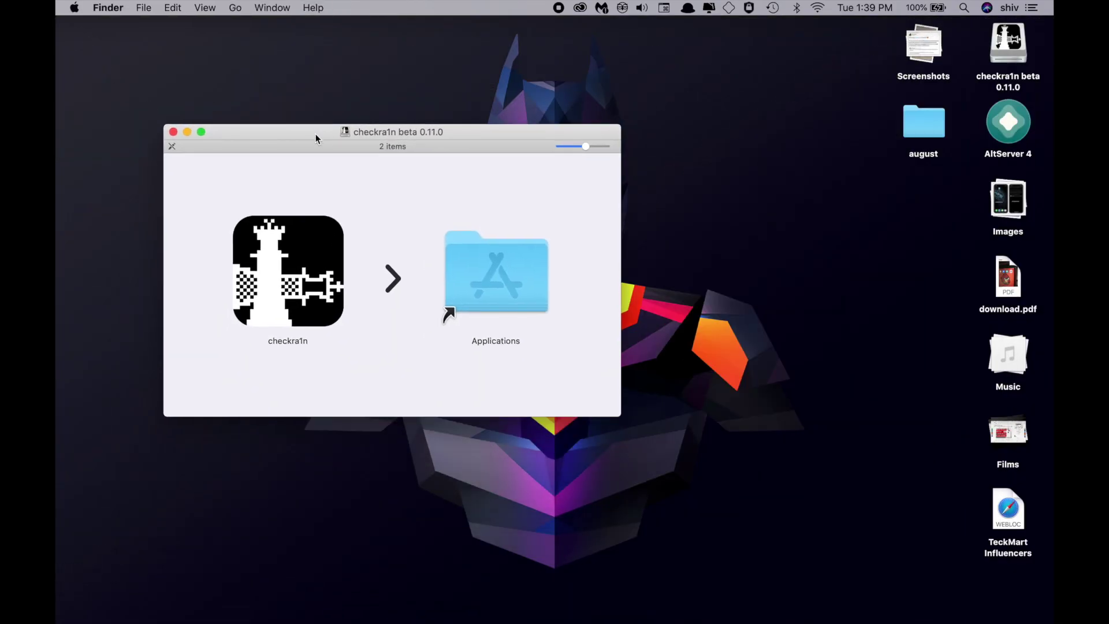
mouse_move(264, 281)
left_mouse_down()
mouse_move(458, 298)
mouse_move(460, 288)
left_mouse_up()
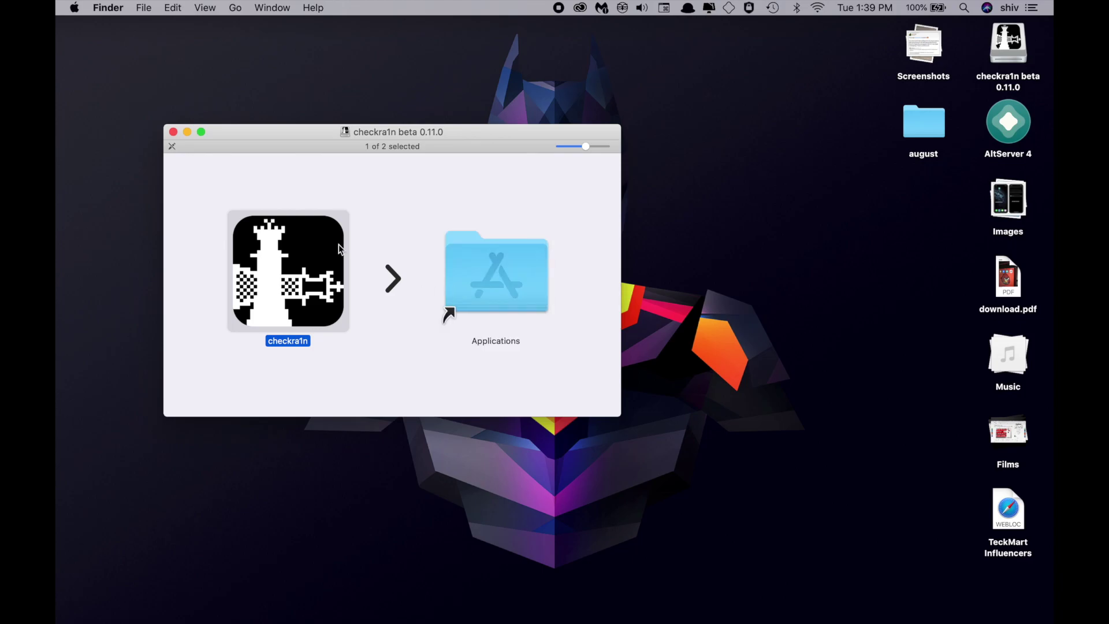
left_click(173, 132)
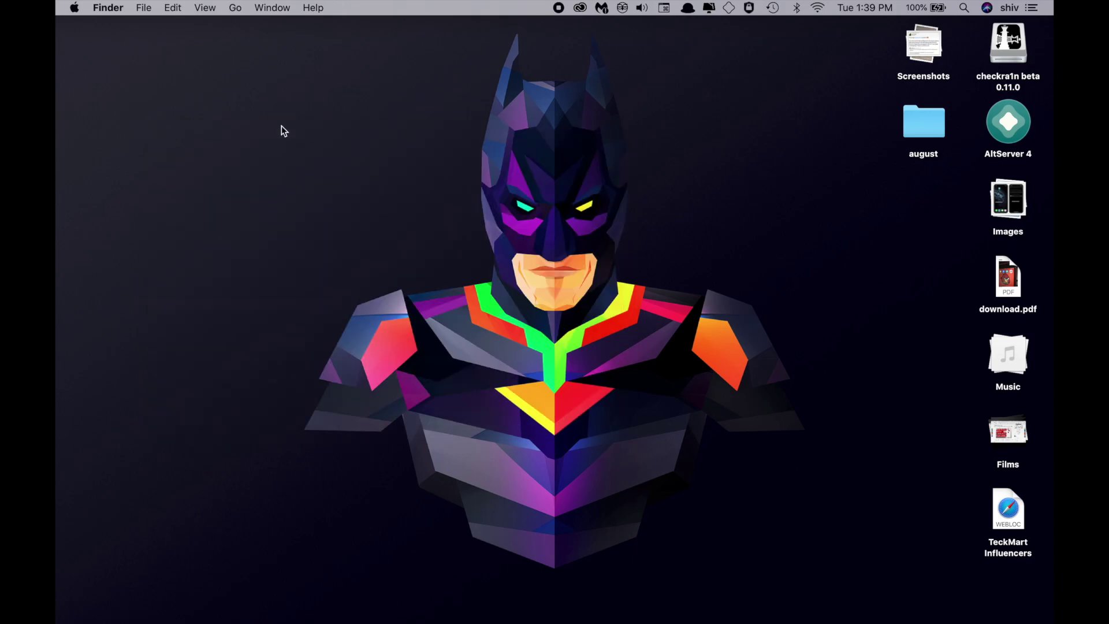
Launch checkra1n from Launchpad, triggering the unverified-developer warning
mouse_move(55, 84)
left_click(70, 64)
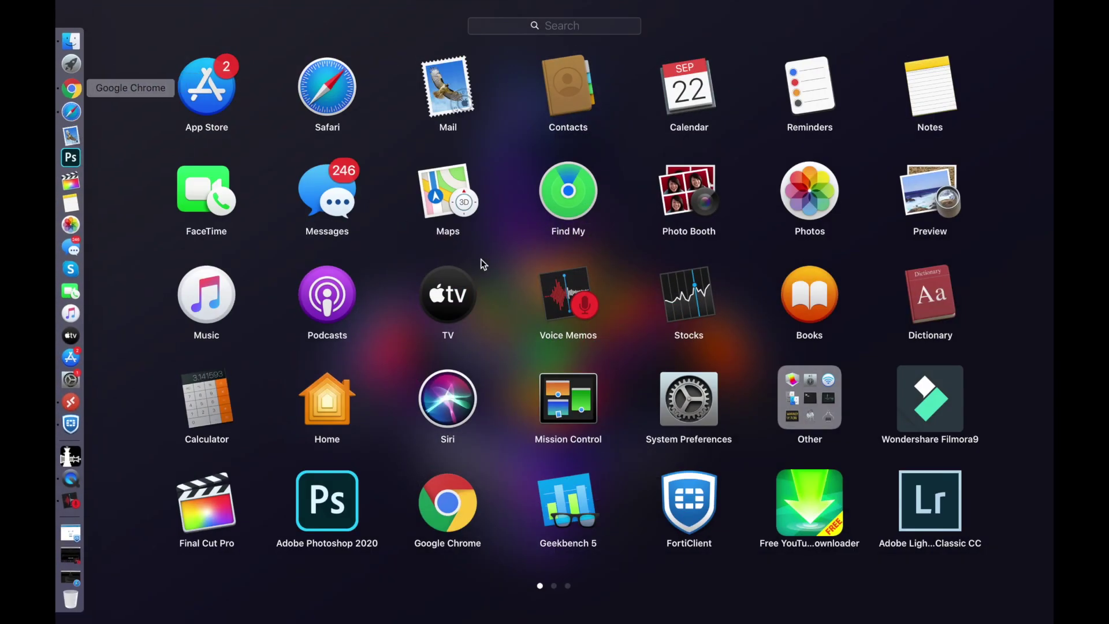
scroll(484, 264, "right", 3)
scroll(533, 309, "right", 3)
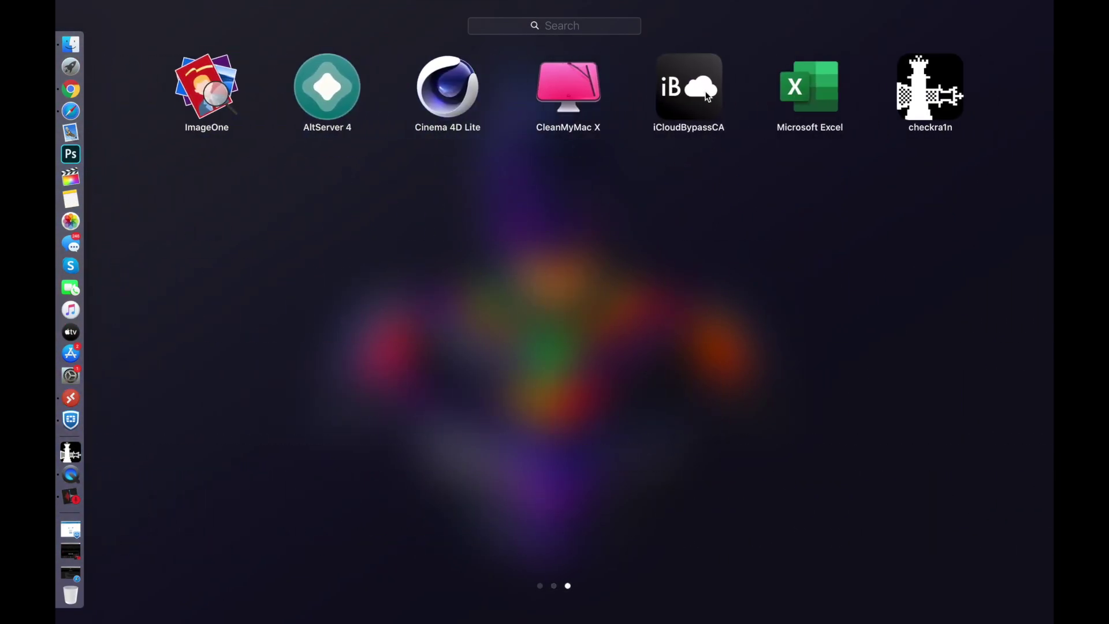
left_click(924, 106)
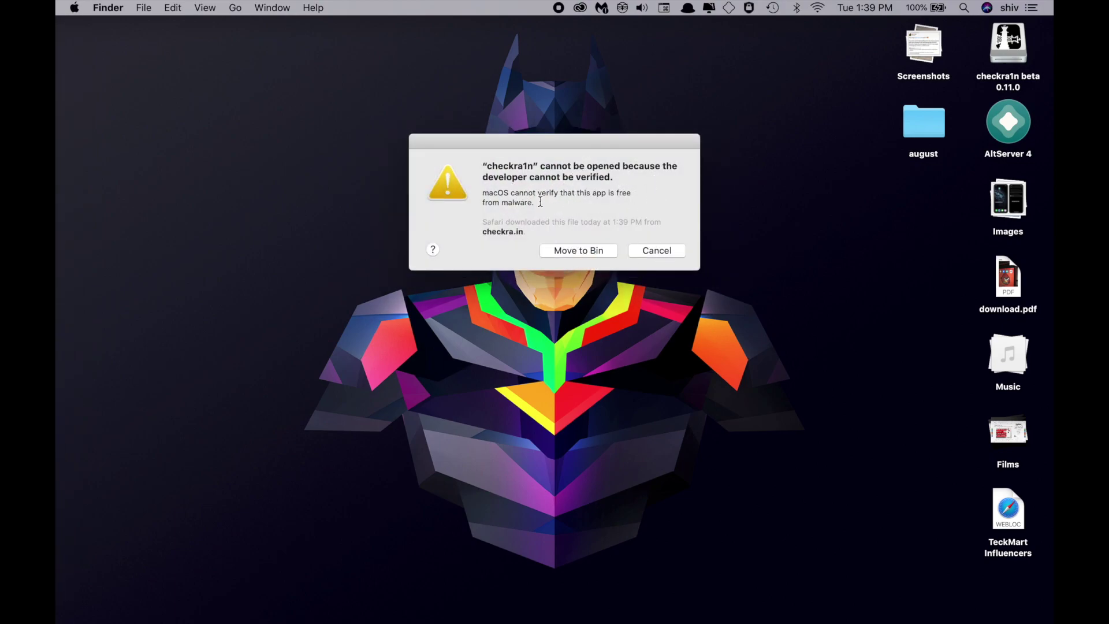
Dismiss the warning and allow checkra1n with Open Anyway in Security & Privacy's General settings
left_click(652, 249)
left_click(75, 8)
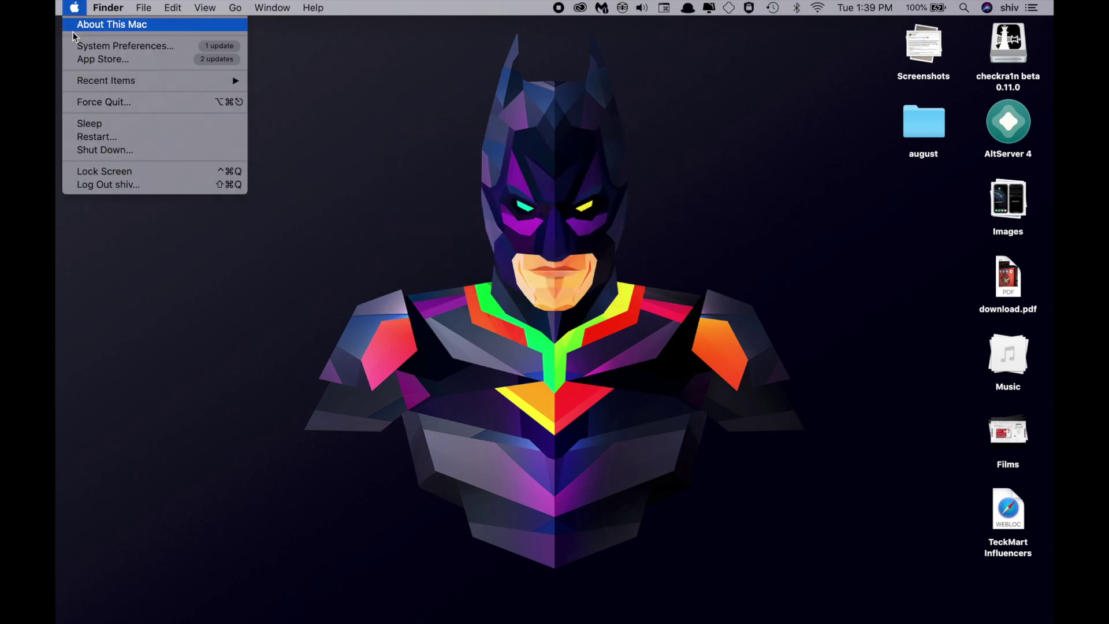
left_click(139, 47)
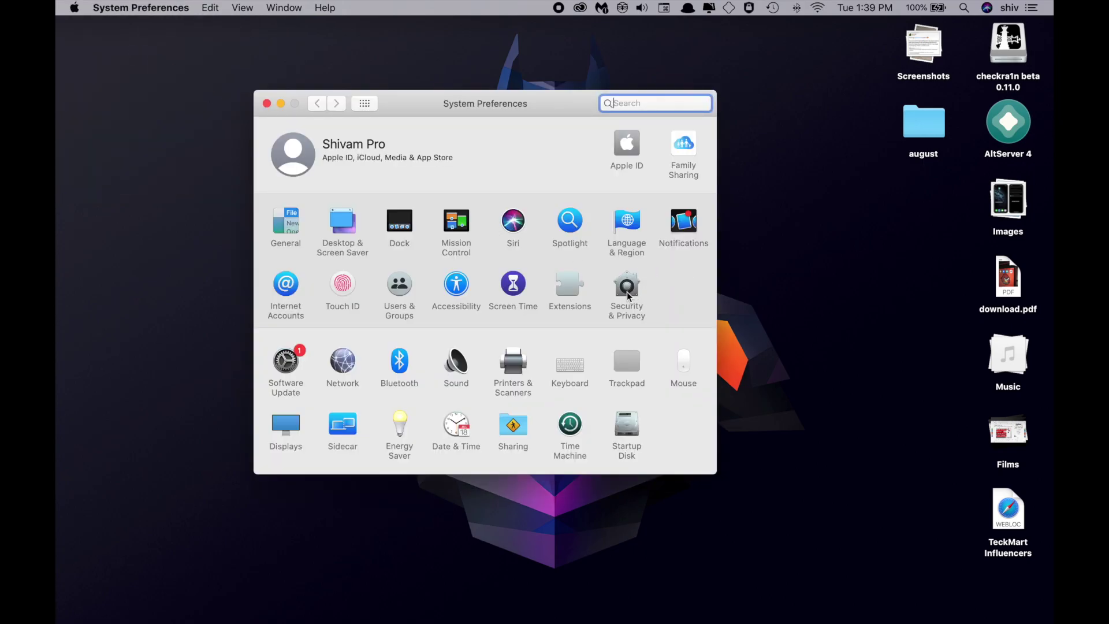
left_click(627, 292)
left_click(411, 142)
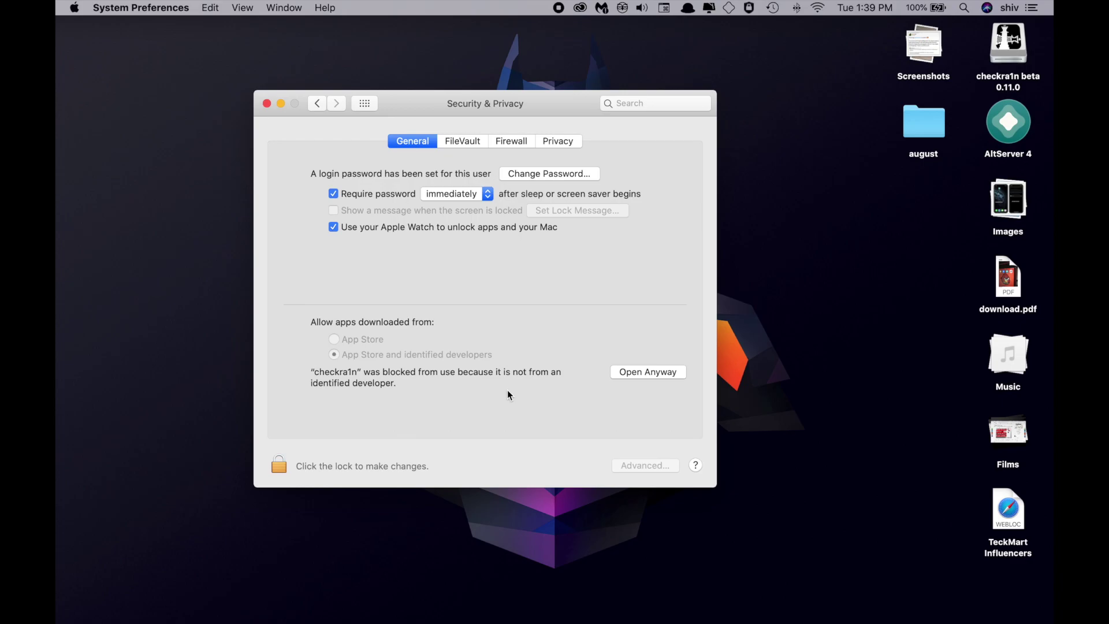
left_click(645, 374)
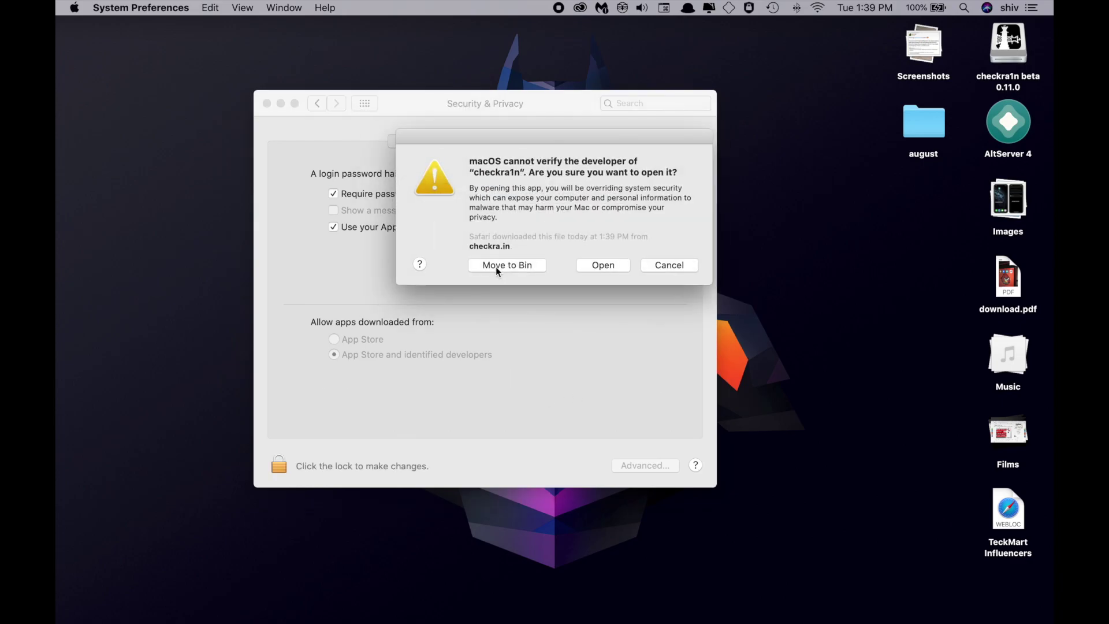
Confirm opening checkra1n, close System Preferences and reposition the checkra1n window
left_click(593, 266)
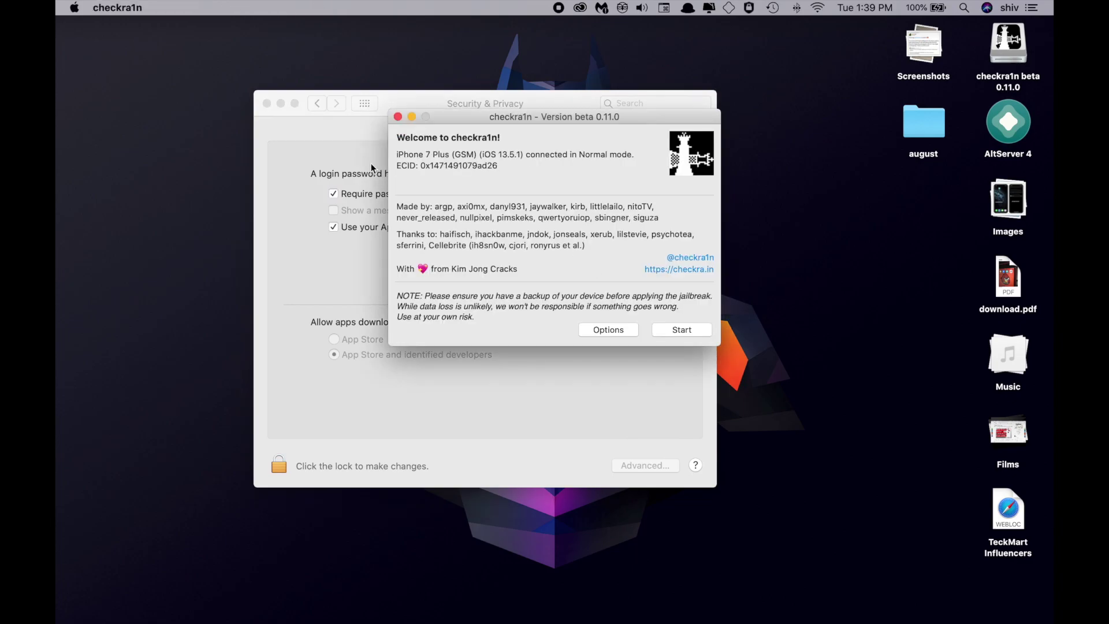
left_click(266, 103)
left_click_drag(509, 193, 445, 187)
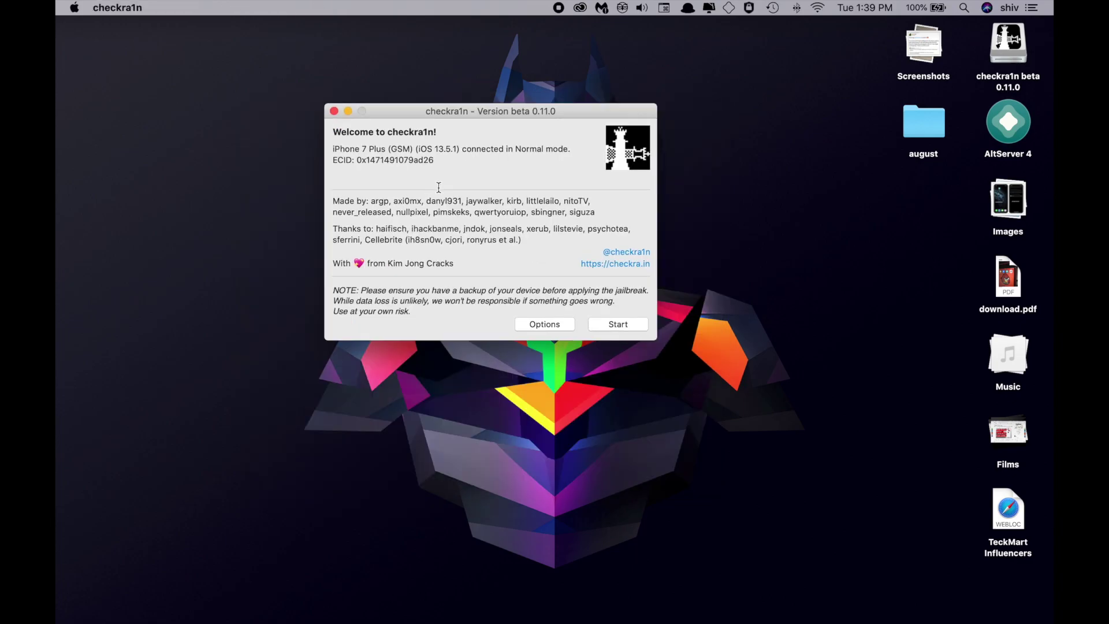
Check the detected device line for iPhone SE on iOS 14.0, then view Options and return
left_click_drag(411, 149, 315, 150)
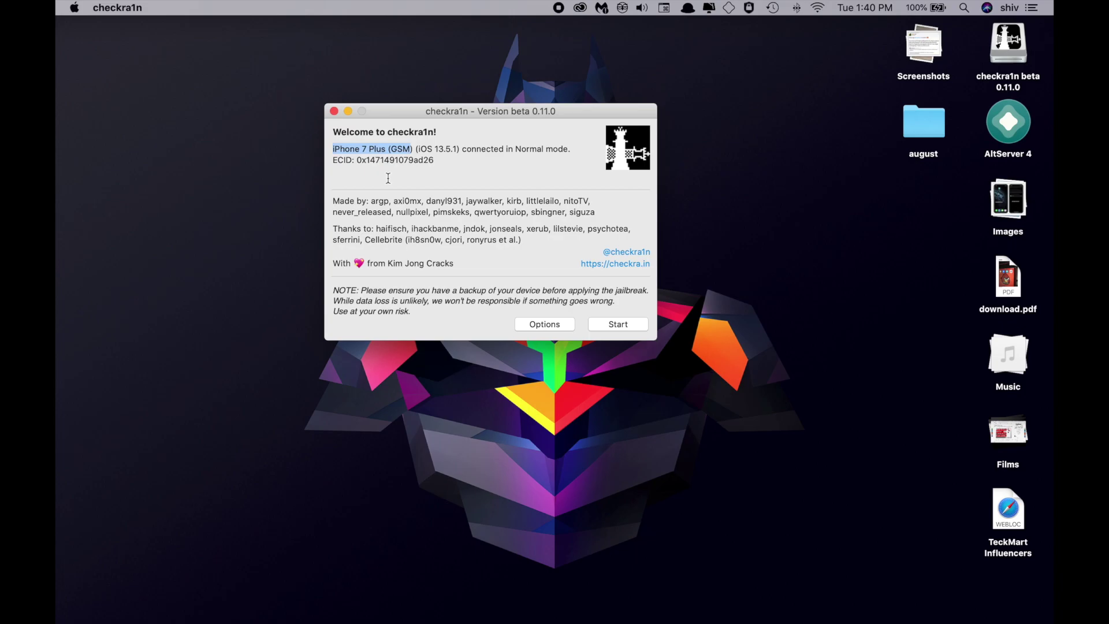
left_click_drag(472, 149, 427, 149)
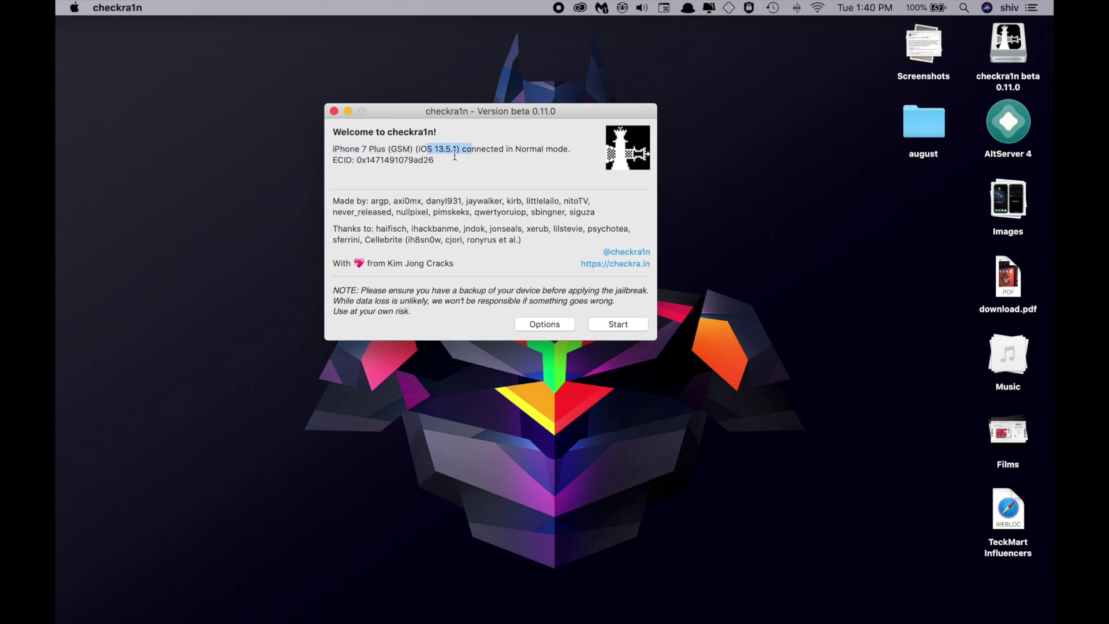
left_click(465, 161)
left_click_drag(367, 149, 387, 147)
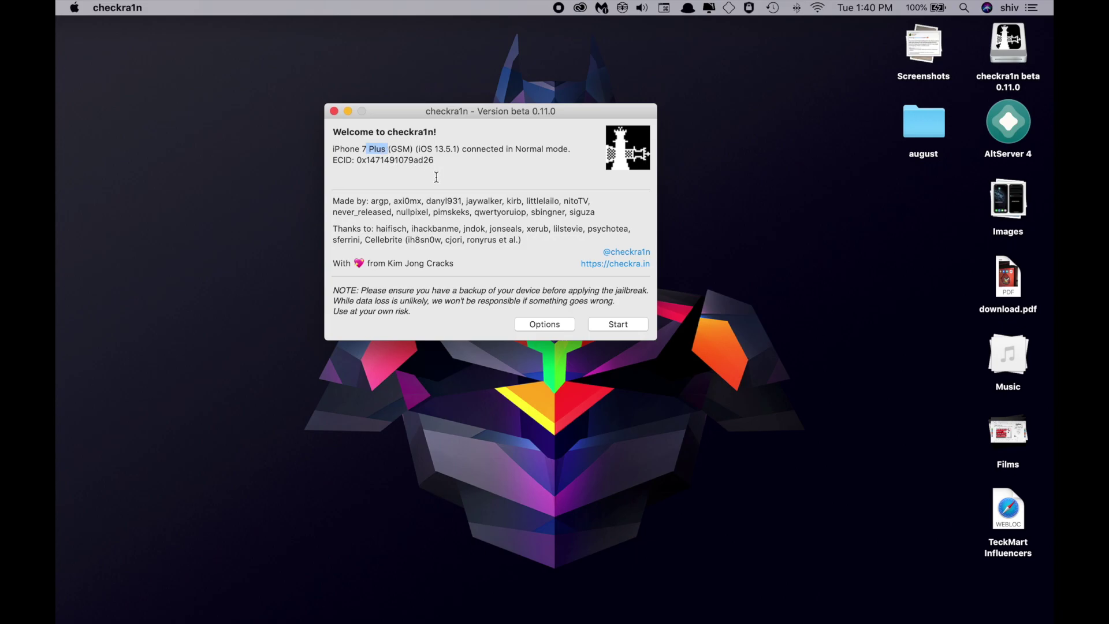
left_click(554, 325)
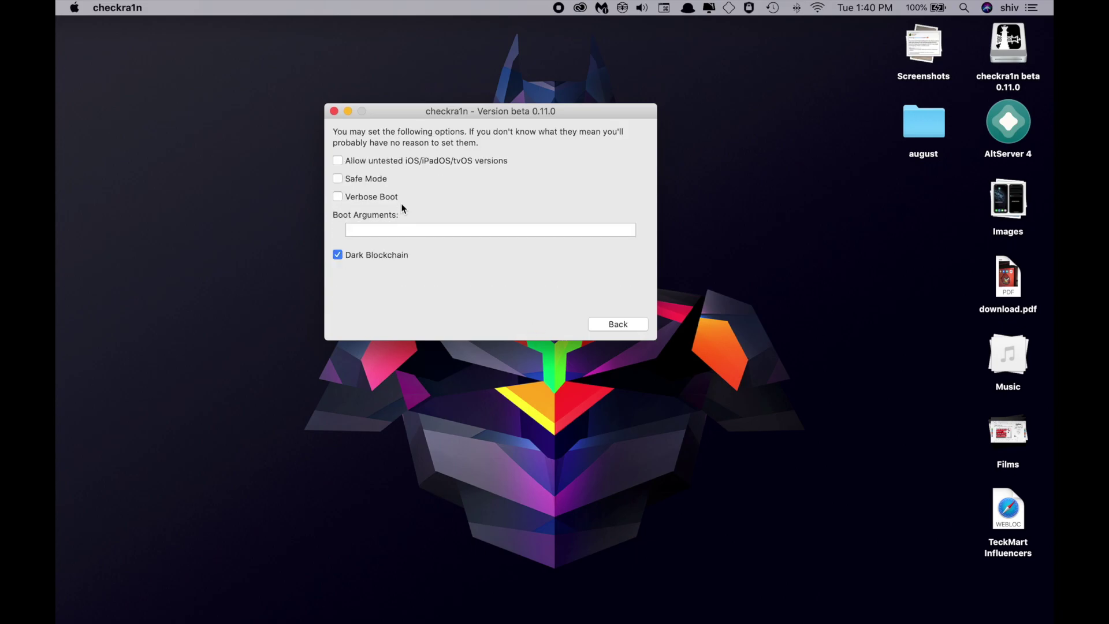
left_click(598, 323)
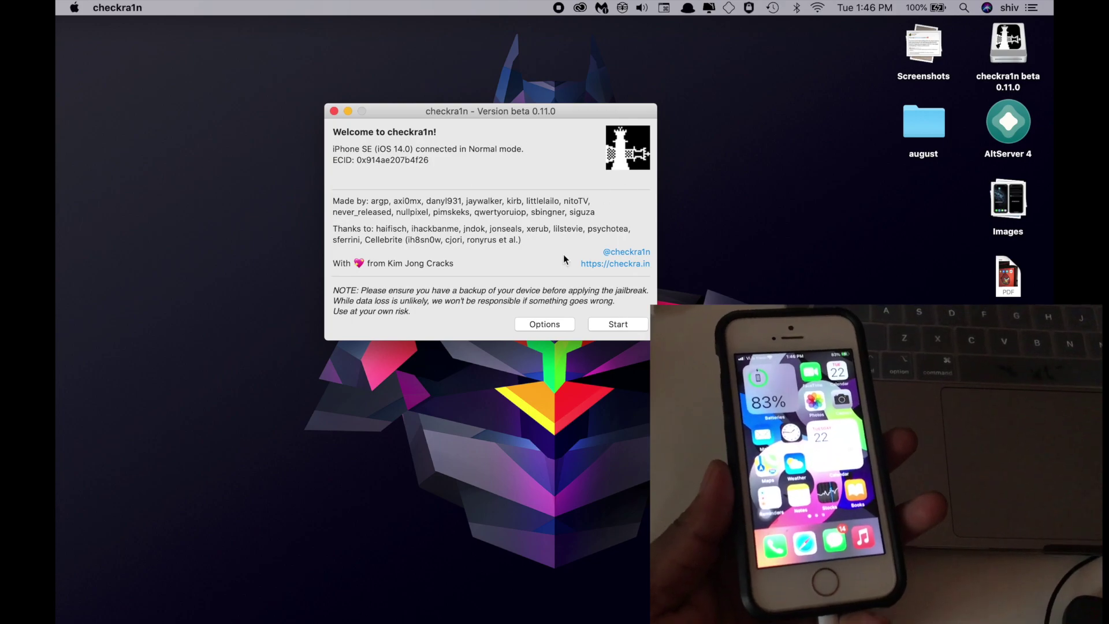
Allow untested iOS versions, start the jailbreak and put the iPhone SE into recovery mode
left_click(551, 326)
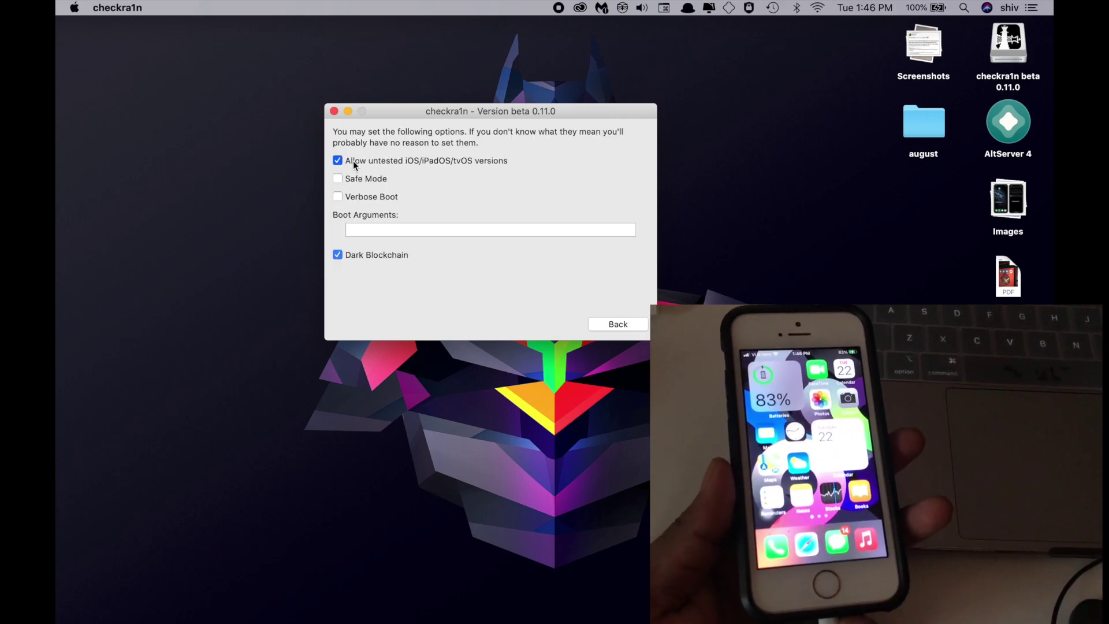
left_click(615, 321)
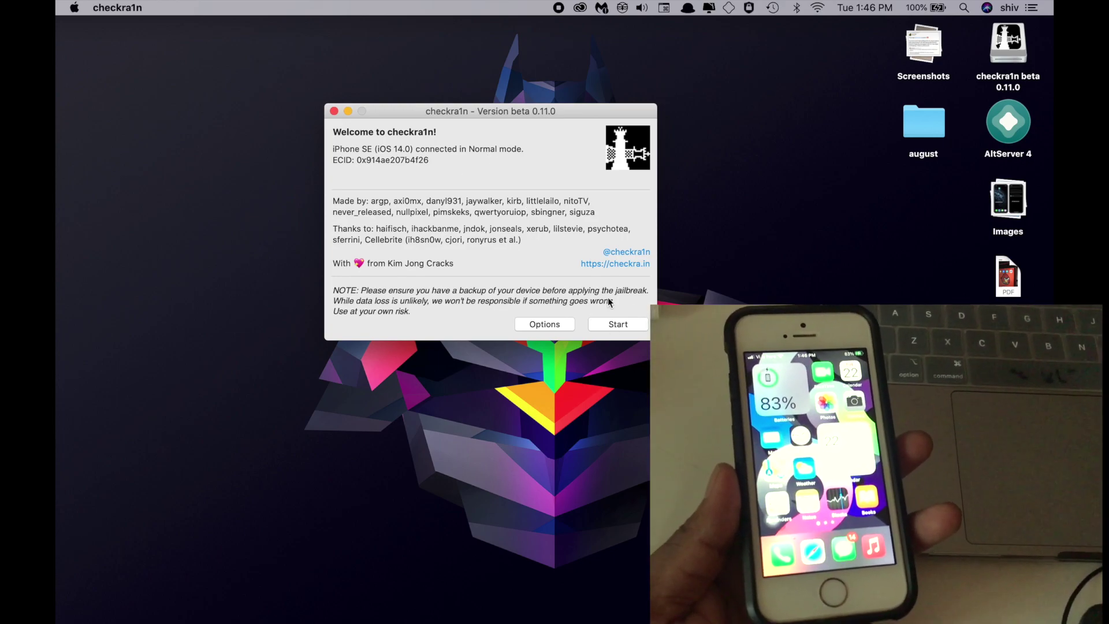
left_click(617, 324)
left_click(619, 322)
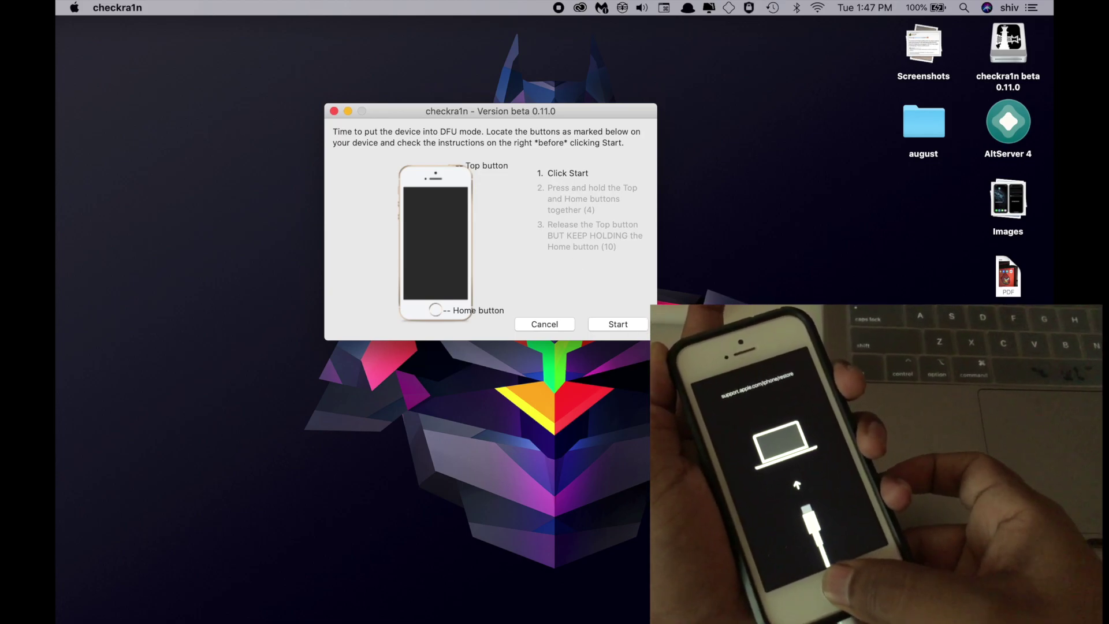
Run the DFU sequence holding Top and Home until checkra1n reports All Done
left_click(617, 326)
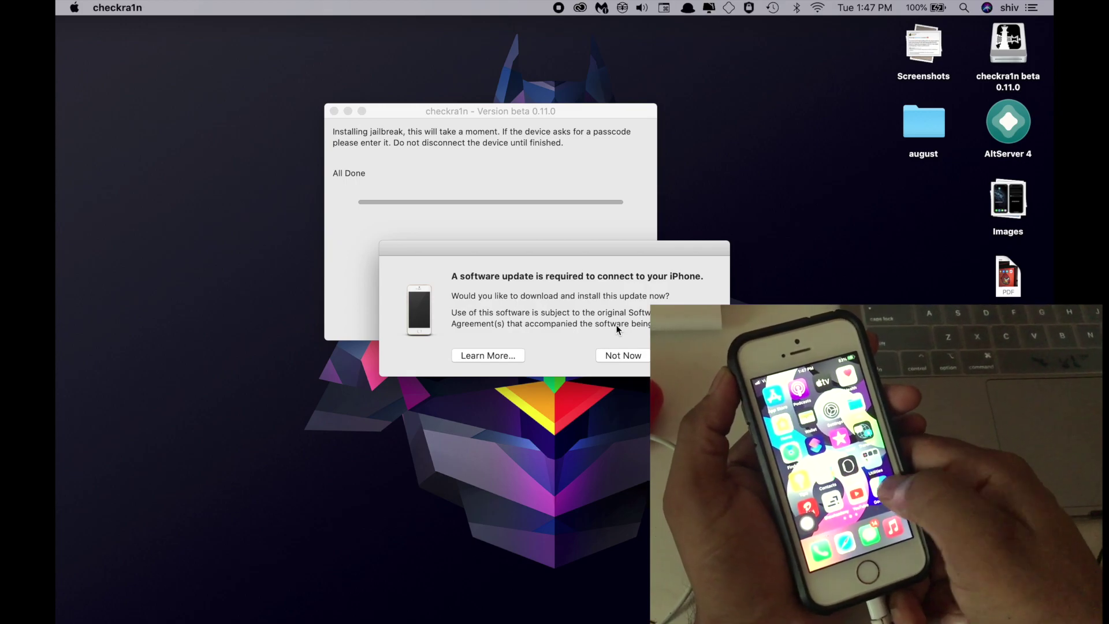
Choose Not Now on the macOS software update prompt
left_click(620, 356)
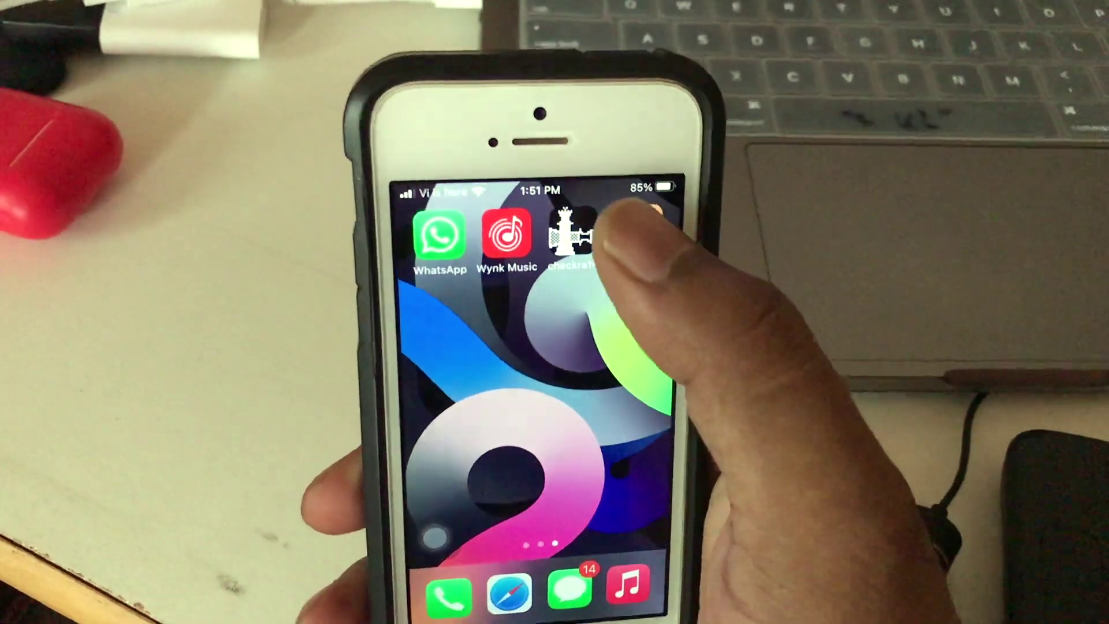
Open Cydia, then the checkra1n loader app on the iPhone, returning home after each
left_click(641, 228)
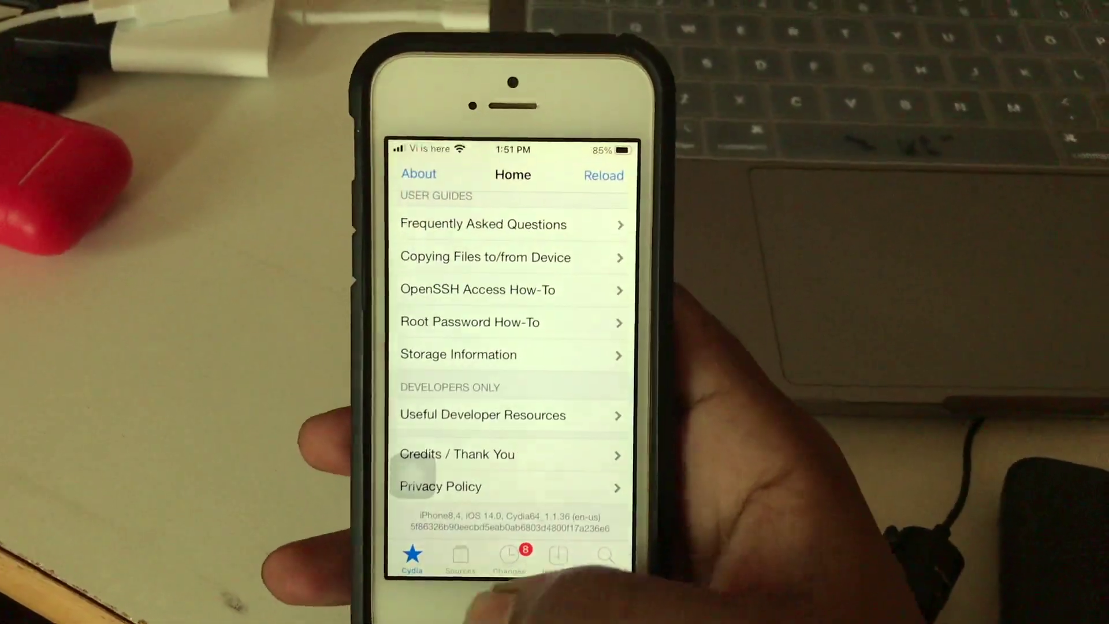
left_click(508, 601)
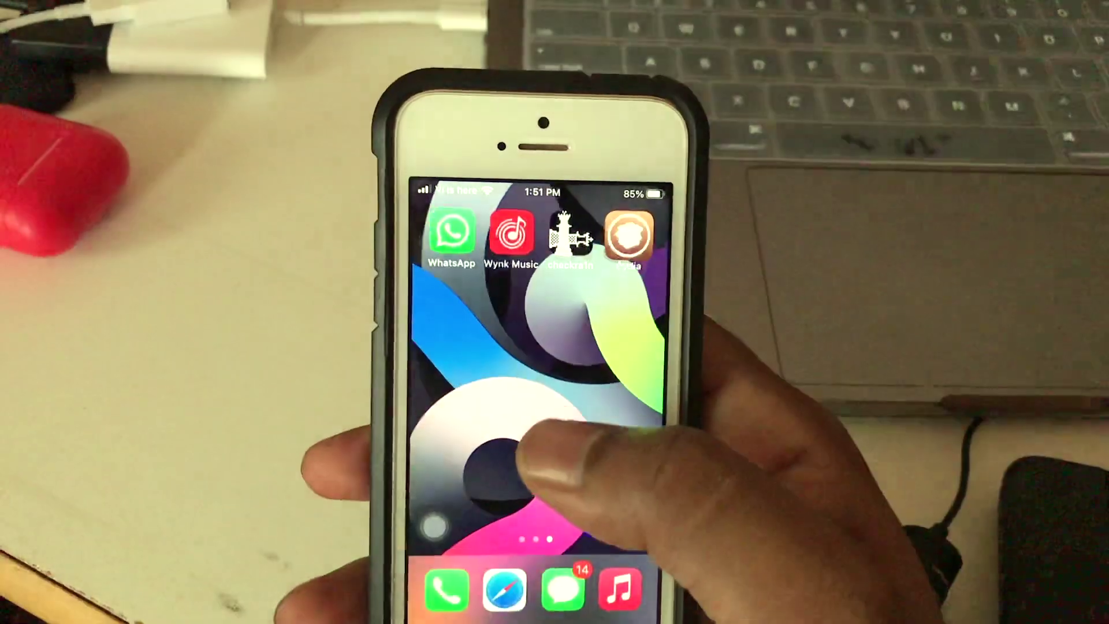
left_click(540, 239)
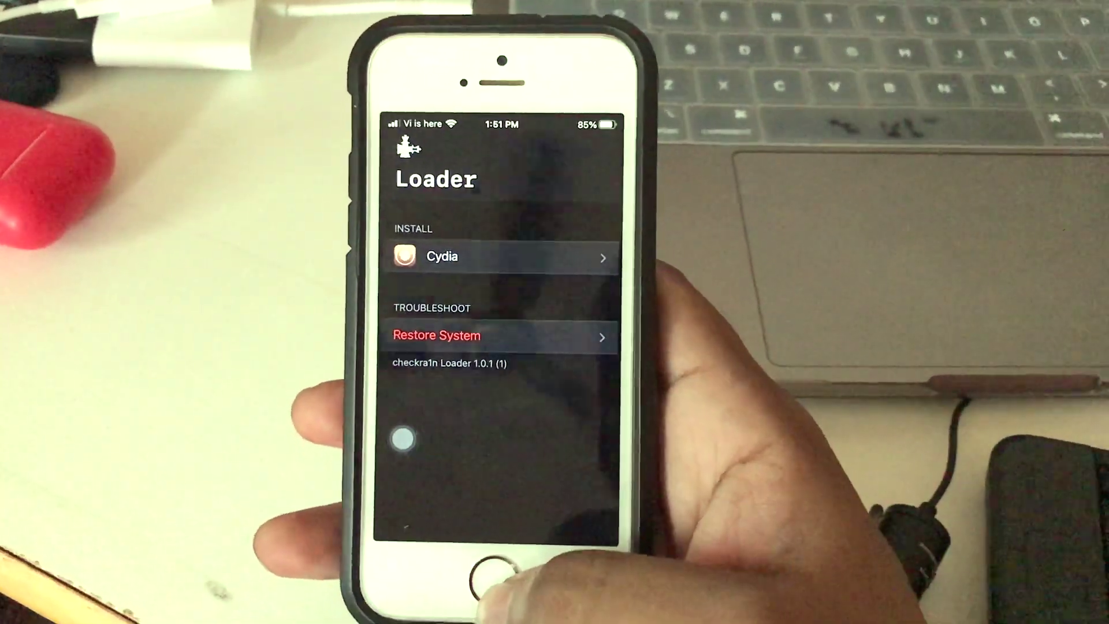
left_click(493, 578)
Check Settings > General > About to confirm iOS 14.0 on the iPhone SE
mouse_move(623, 375)
left_mouse_down()
mouse_move(491, 375)
mouse_move(577, 370)
left_mouse_up()
left_click(582, 292)
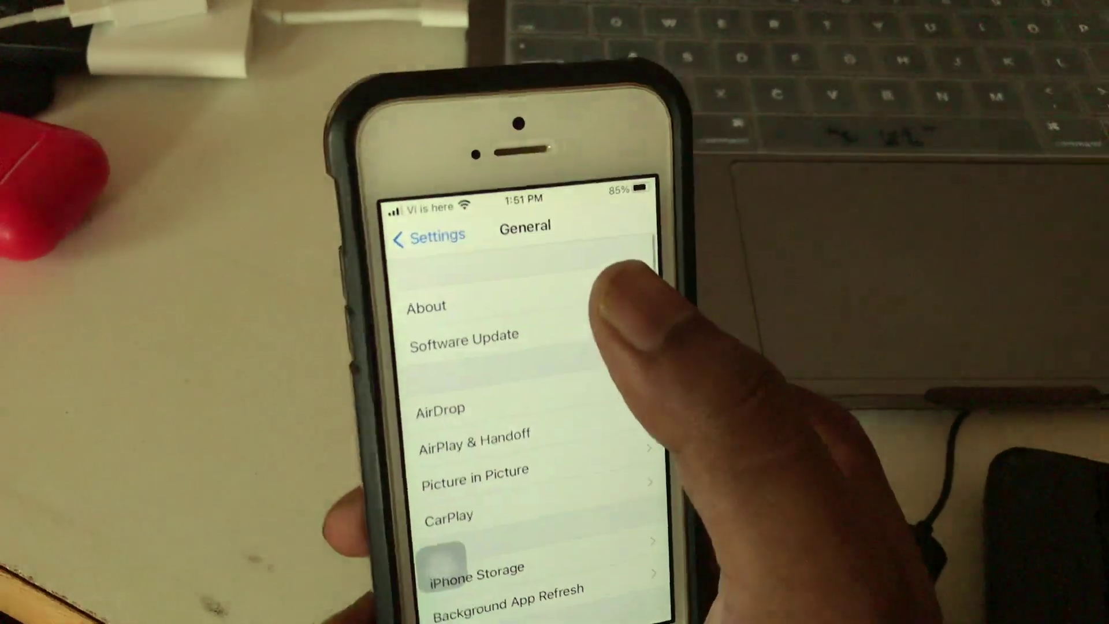
left_click(606, 303)
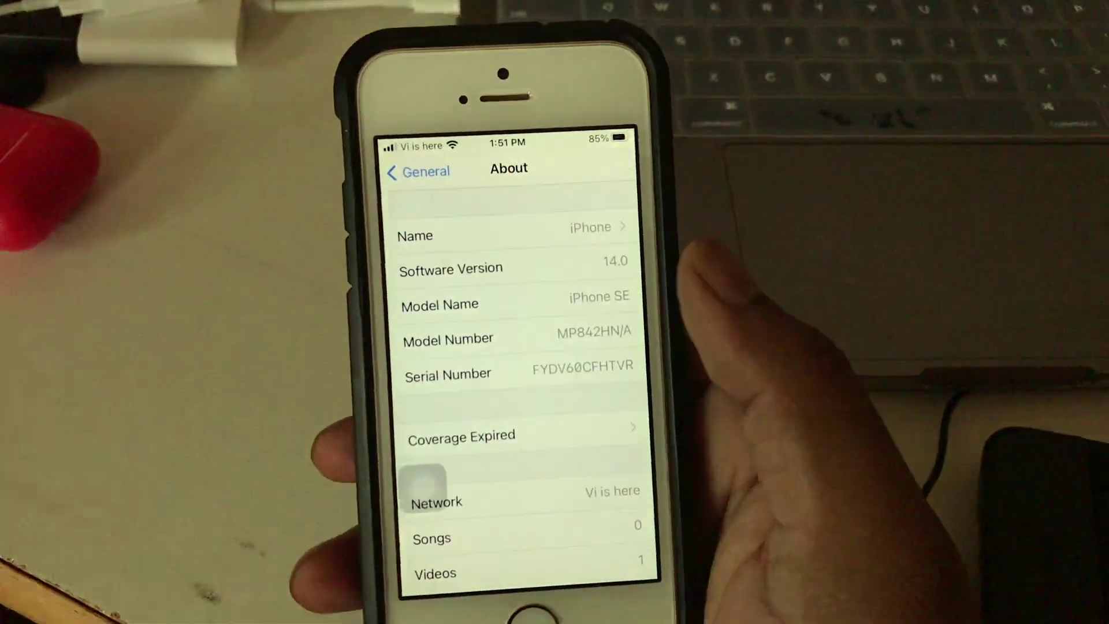
left_click(522, 618)
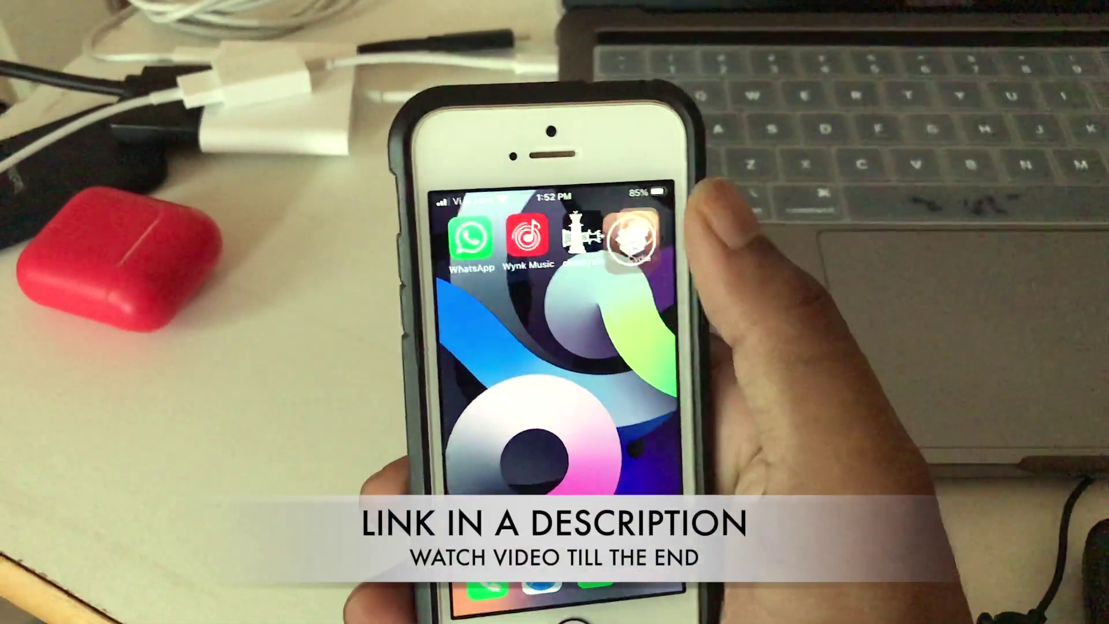
Reopen Cydia and browse its Home page
left_click(617, 263)
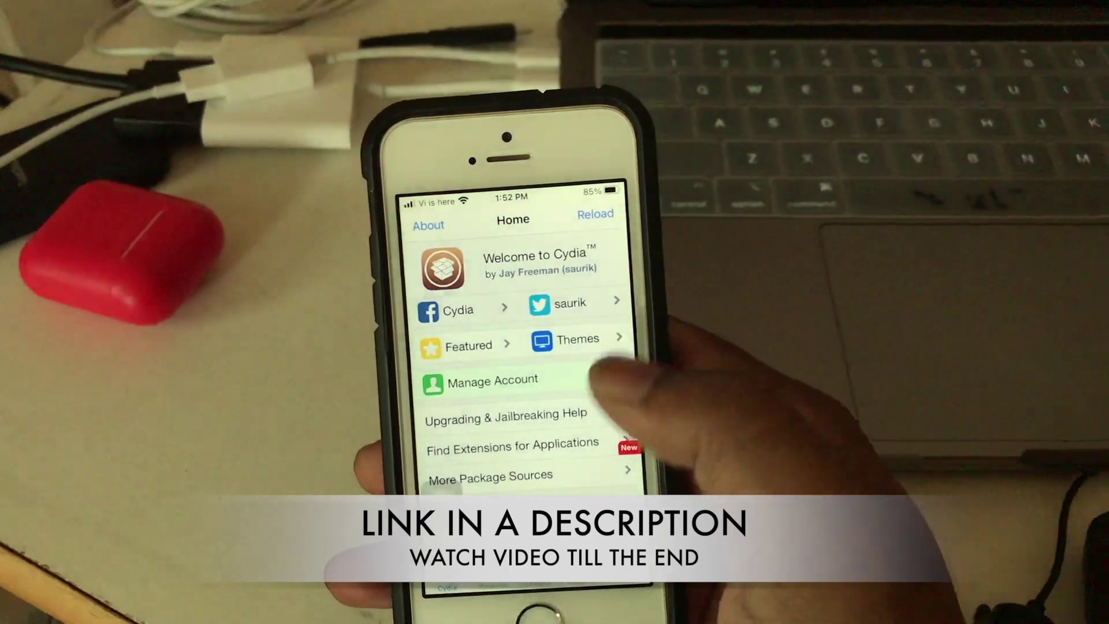
scroll(526, 376, "down", 5)
scroll(525, 376, "up", 5)
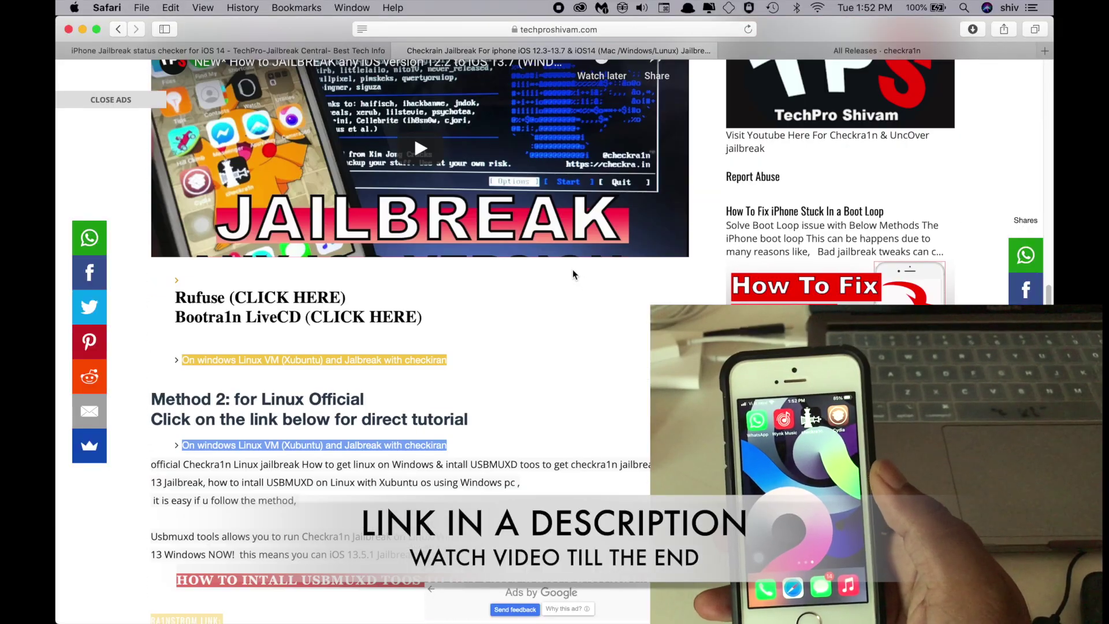
Scroll the techproshivam.com article back up to the Check Jailbreak iOS 14 section with the Cydia image
scroll(573, 269, "up", 15)
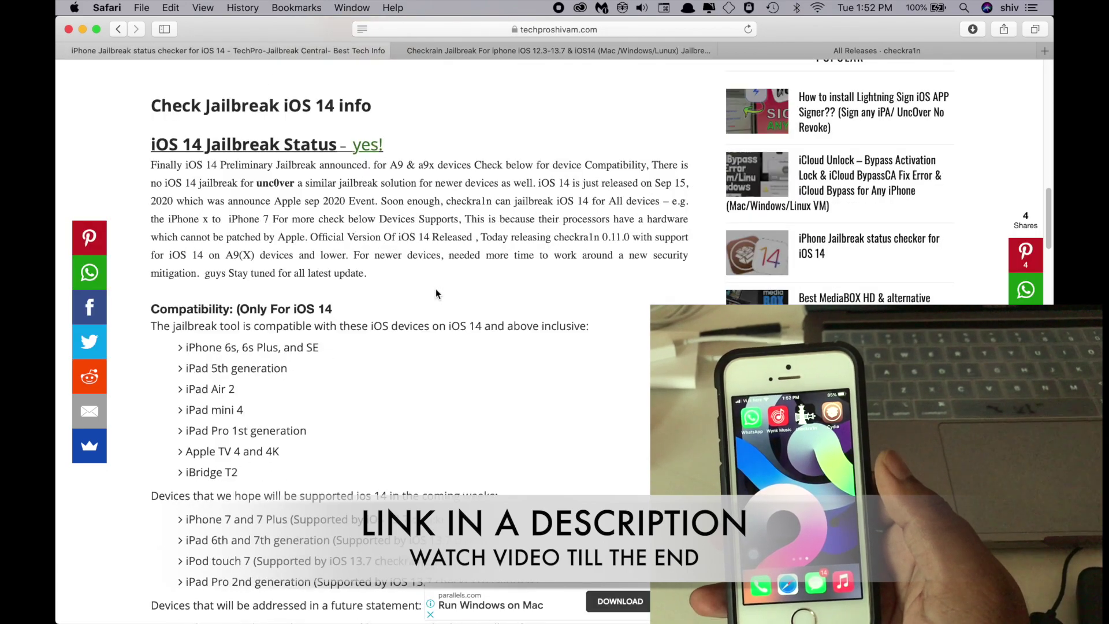
scroll(436, 293, "up", 2)
scroll(435, 289, "up", 3)
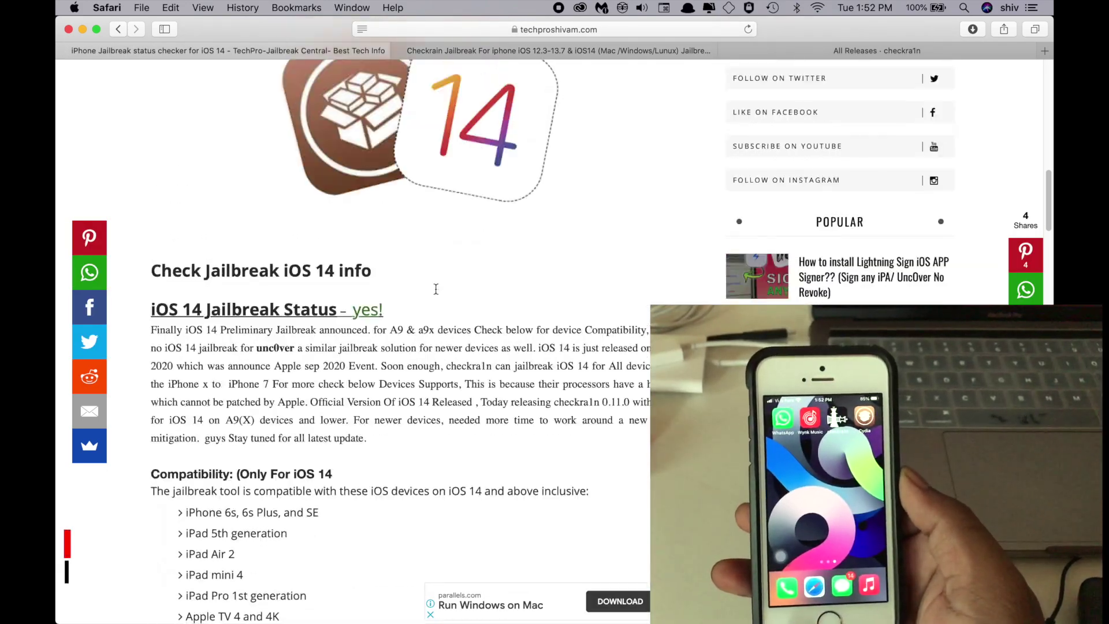
scroll(436, 289, "up", 3)
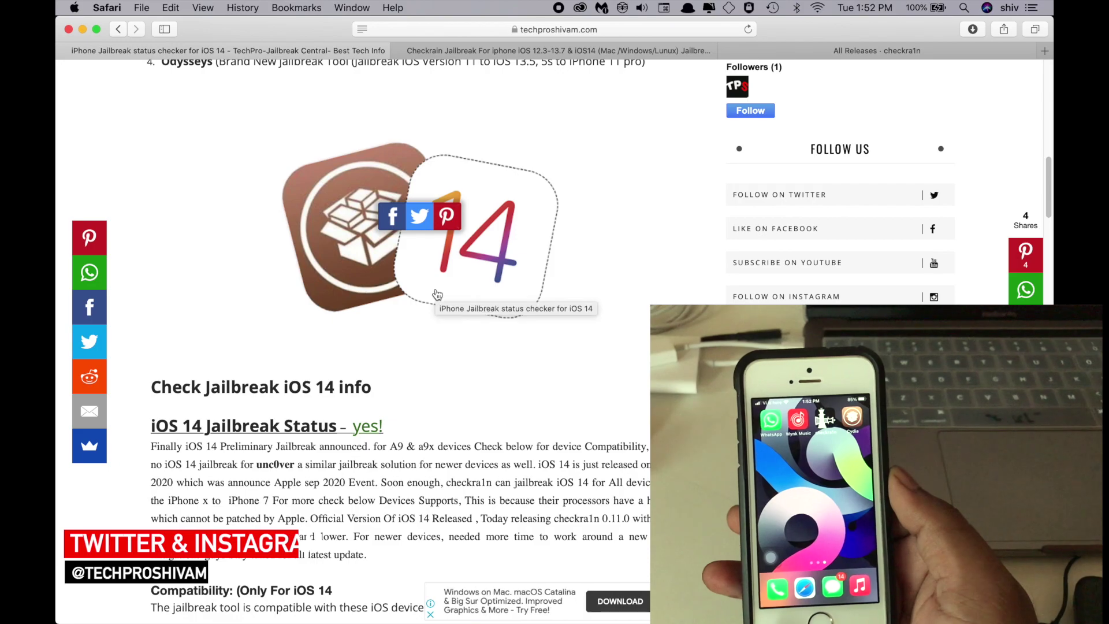